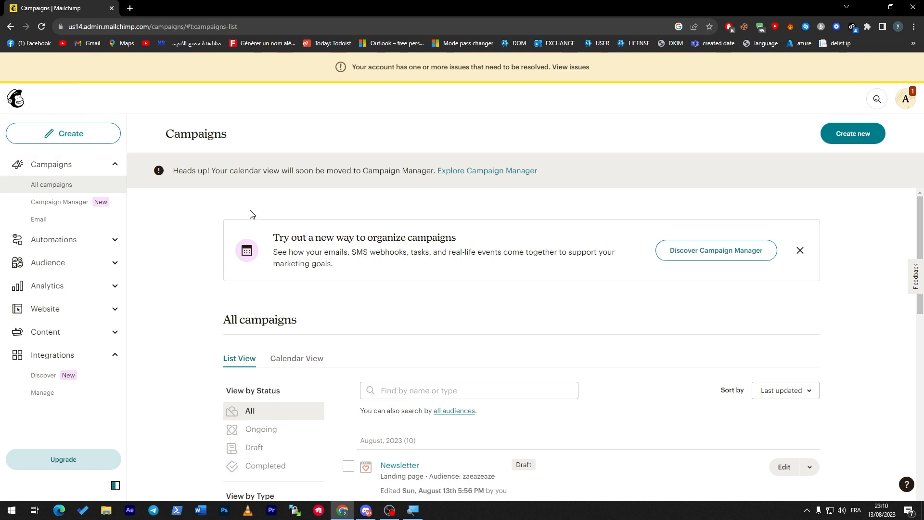
left_click(114, 172)
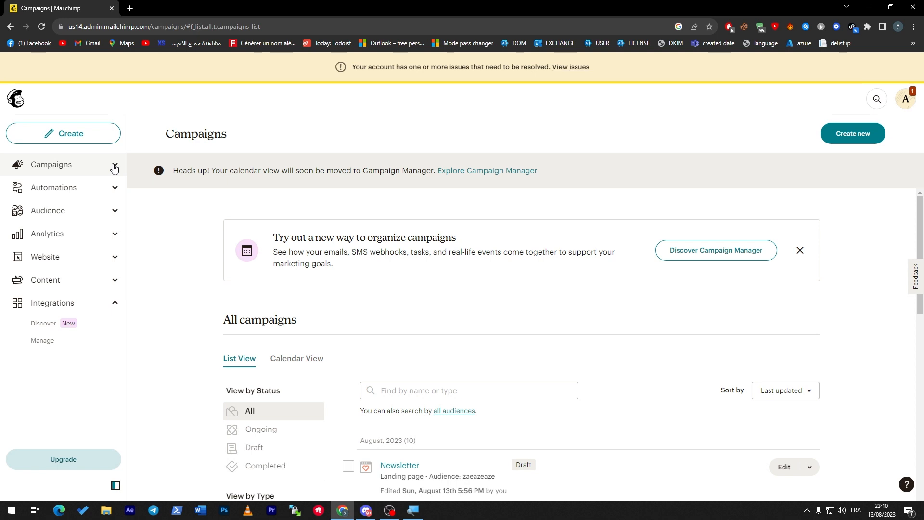
left_click(114, 166)
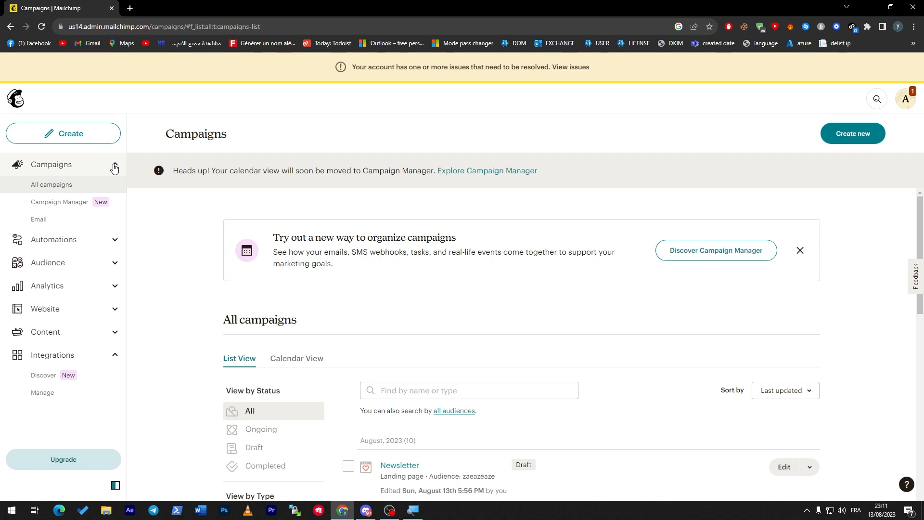
left_click(114, 168)
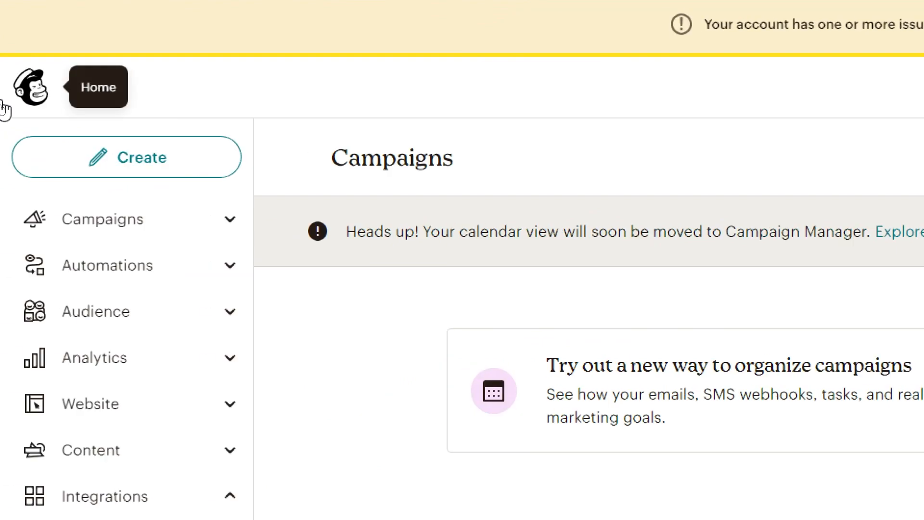
Open Mailchimp's Home dashboard and review its quick actions, 0.00% email rates and $0 revenue
left_click(16, 100)
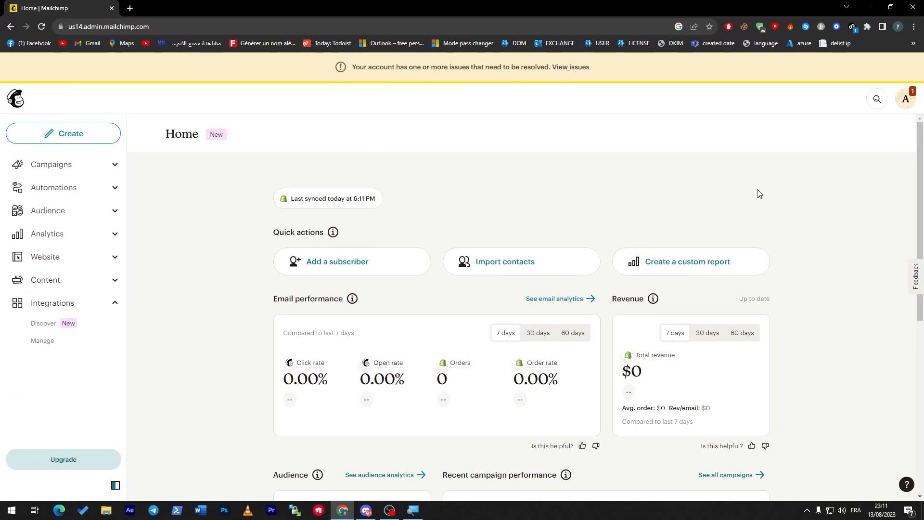
scroll(914, 302, "down", 5)
scroll(914, 302, "up", 5)
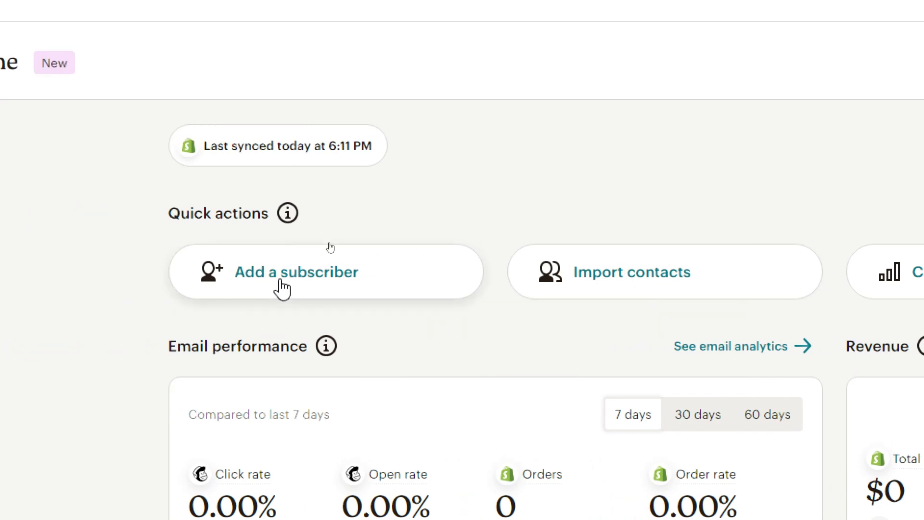
Open the Add subscriber form for the 3-contact zeaezeaze audience and scroll through its empty fields
left_click(380, 289)
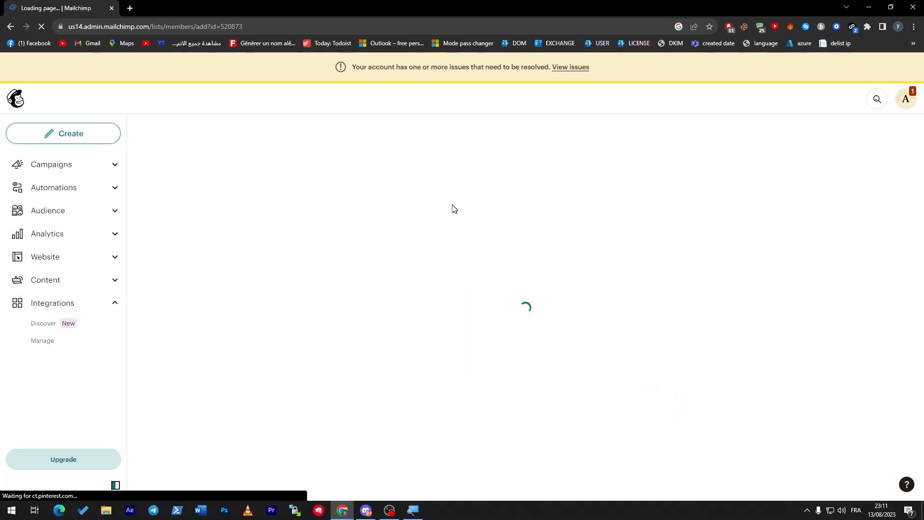
left_click_drag(923, 206, 914, 291)
left_click(753, 275)
left_click(373, 207)
left_click(181, 244)
left_click_drag(918, 269, 918, 361)
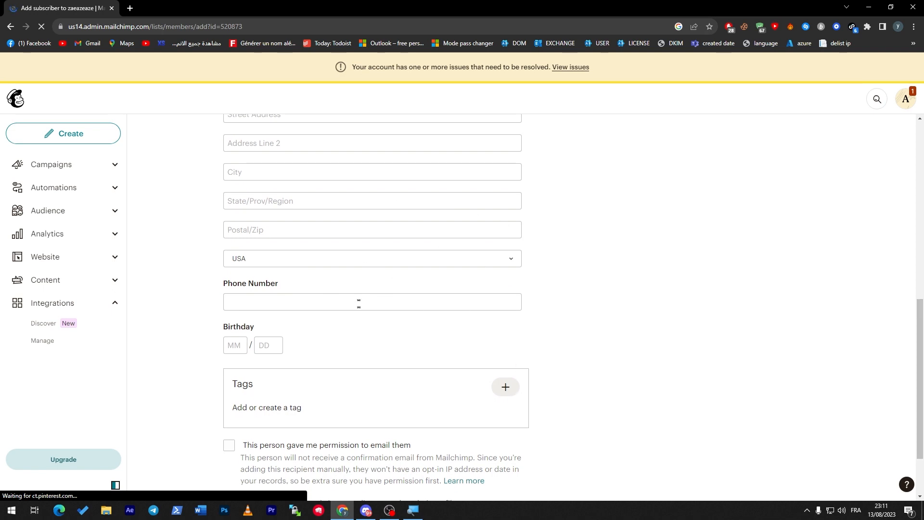
scroll(785, 338, "down", 2)
scroll(778, 270, "up", 9)
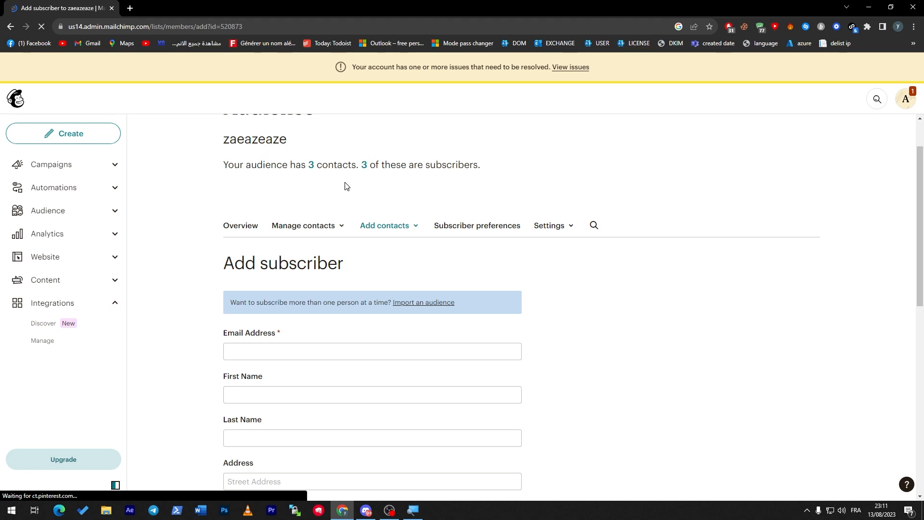
scroll(903, 419, "down", 9)
scroll(904, 481, "up", 9)
scroll(896, 227, "up", 1)
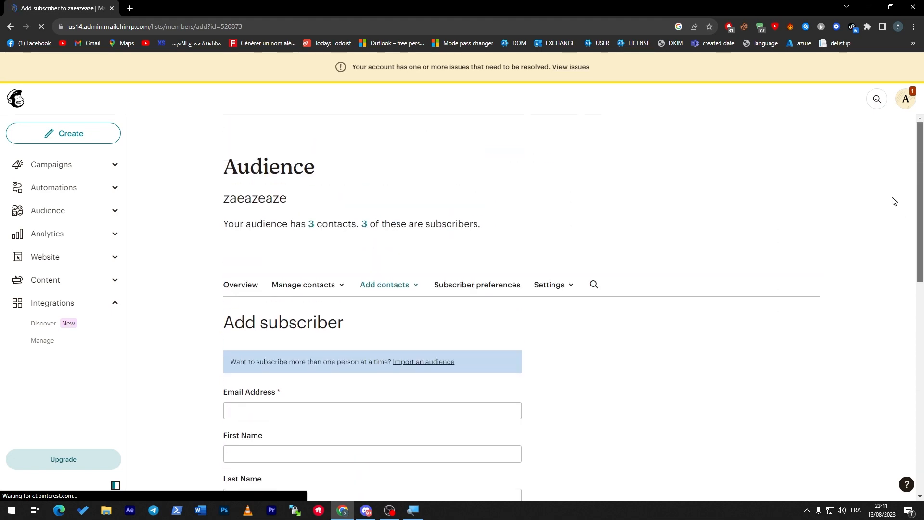
scroll(732, 268, "down", 5)
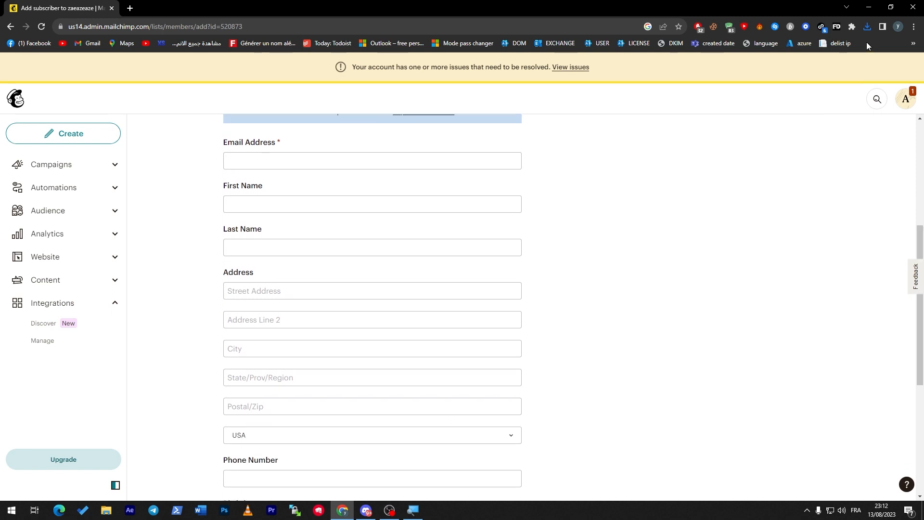
Try the Fake Data generator, close its warning, and reload the subscriber page
left_click(838, 27)
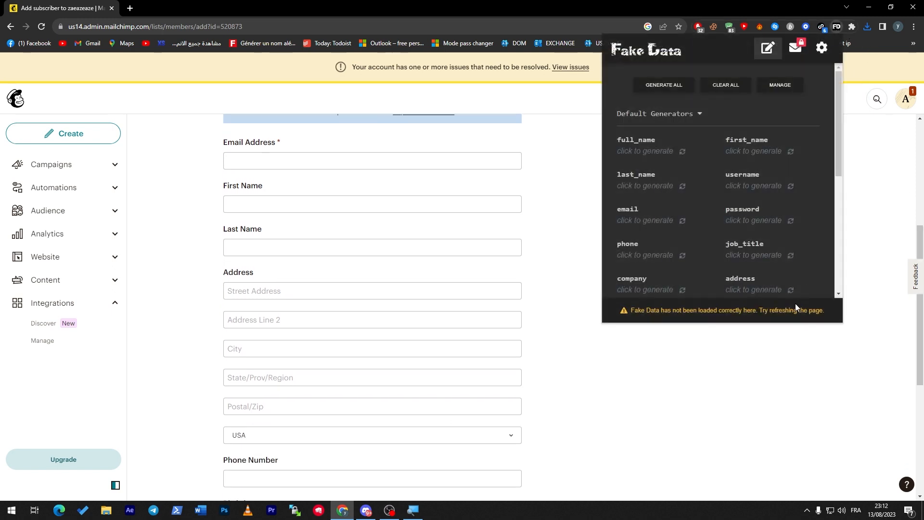
left_click(701, 316)
left_click_drag(634, 308, 755, 318)
left_click(753, 320)
left_click(793, 323)
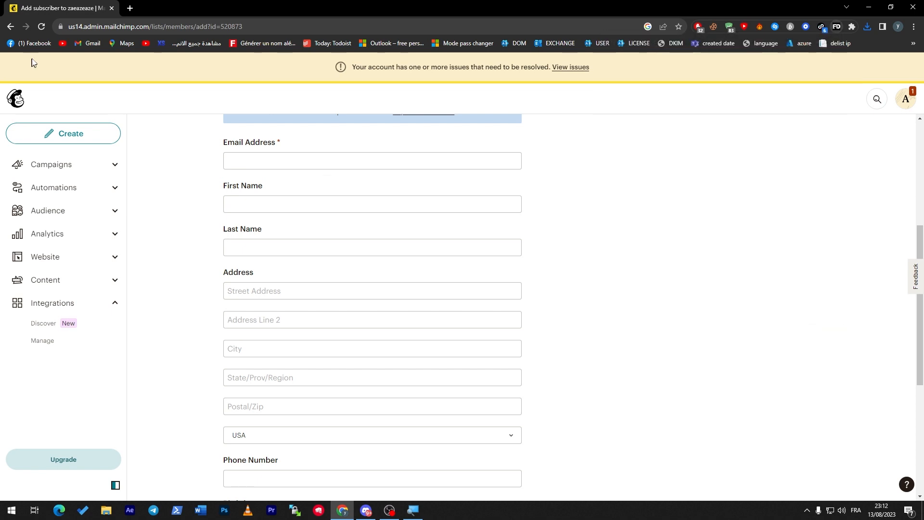
left_click(41, 27)
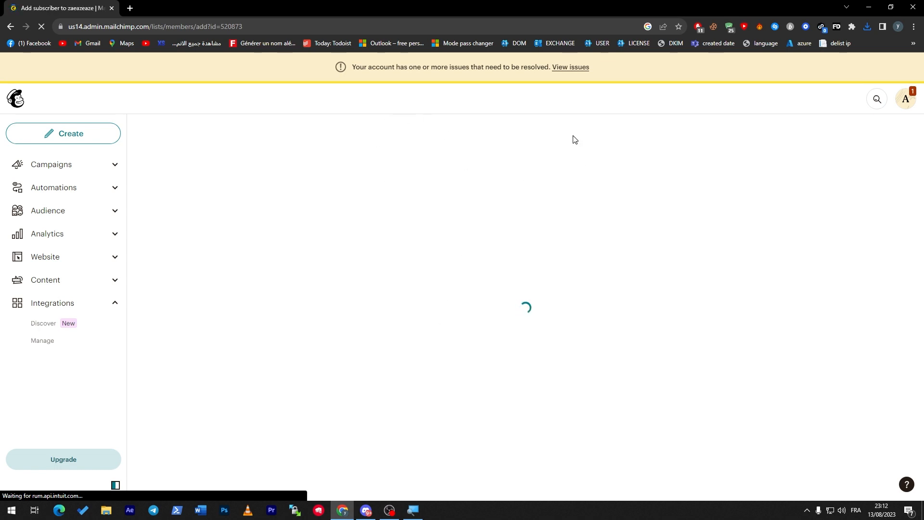
scroll(901, 290, "down", 5)
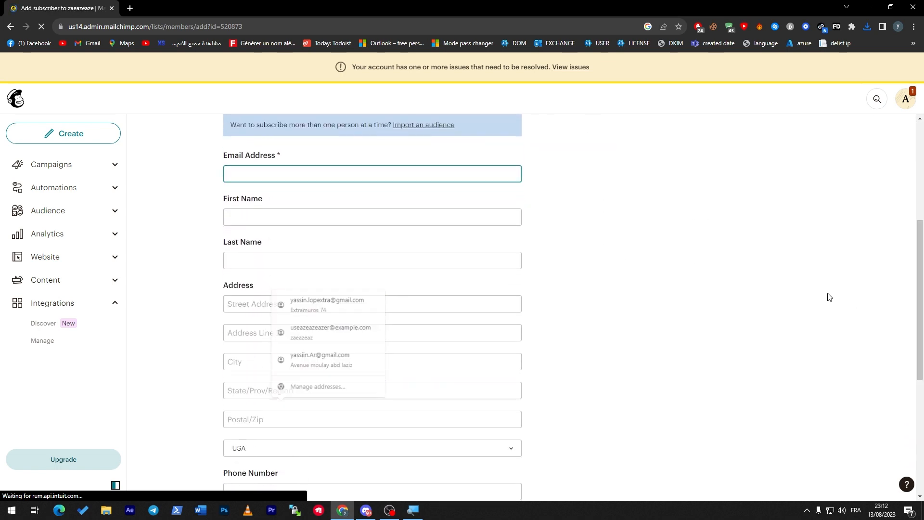
Fill the entire form with Fake Data, tick both permission boxes and submit
left_click(837, 27)
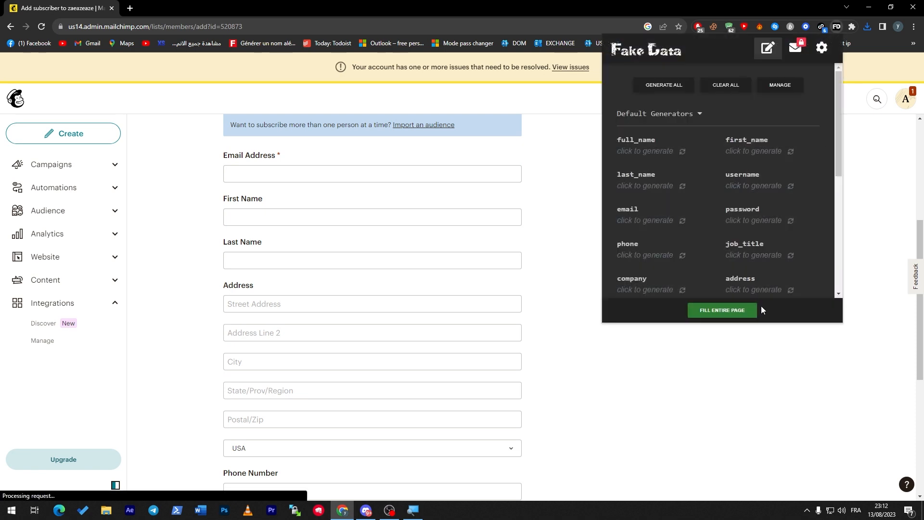
left_click(726, 309)
left_click_drag(919, 224, 910, 190)
scroll(432, 263, "up", 2)
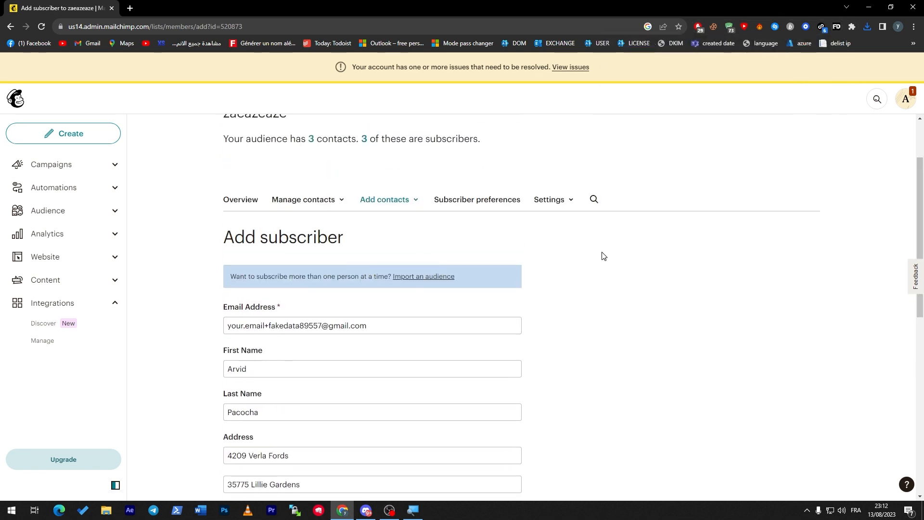
scroll(604, 256, "down", 9)
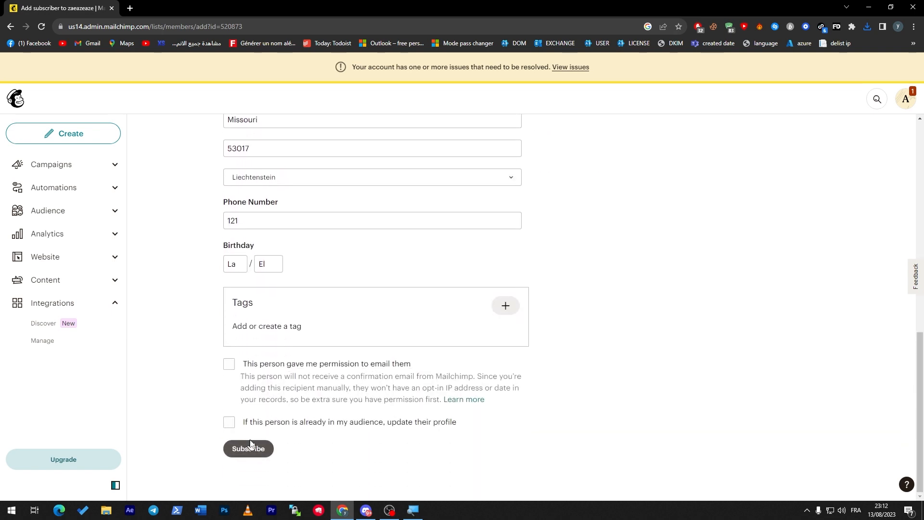
left_click(229, 364)
left_click(229, 422)
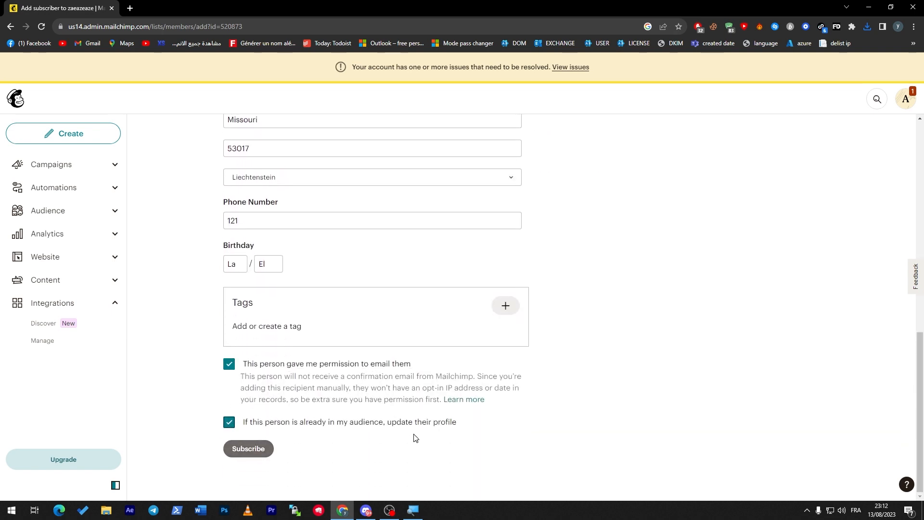
left_click(254, 449)
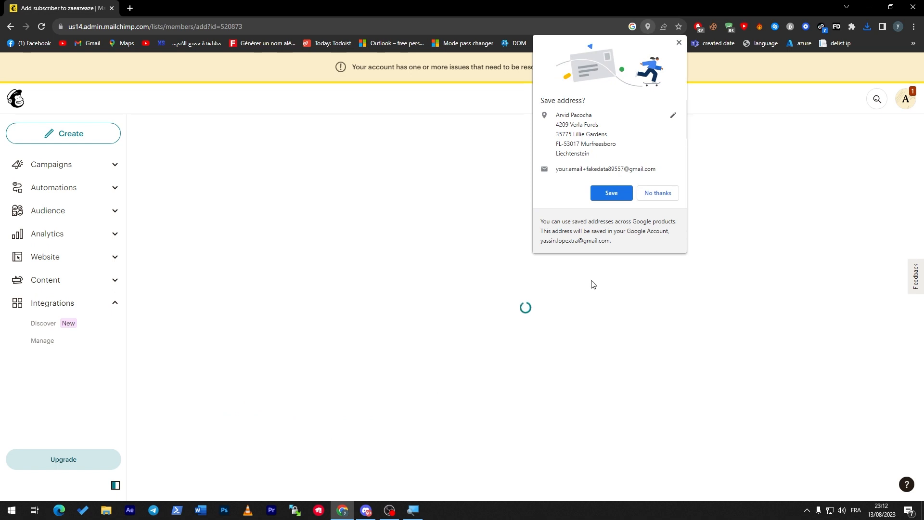
Dismiss the save-address popup and correct the birthday to 07/10
left_click(679, 42)
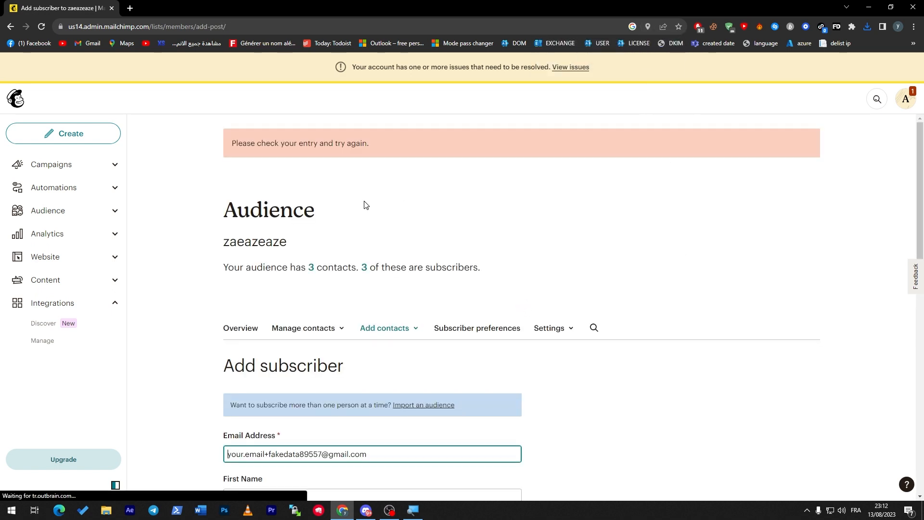
scroll(905, 409, "down", 10)
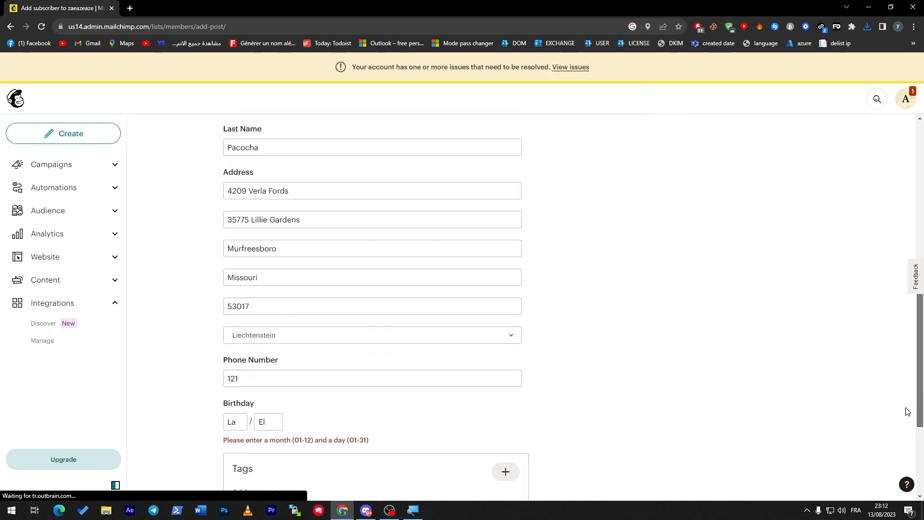
left_click(234, 343)
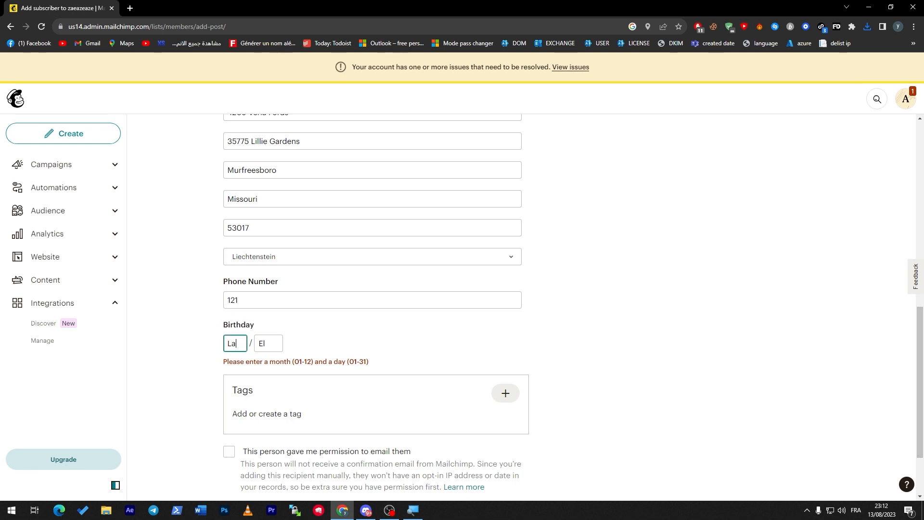
key("BackSpace")
key("BackSpace")
key("Tab")
key("BackSpace")
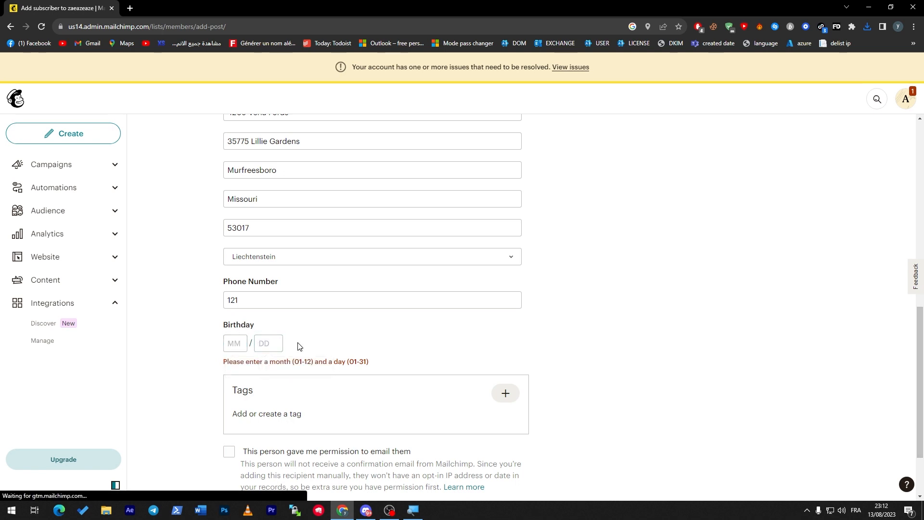
type("10")
key("shift+Tab")
type("0")
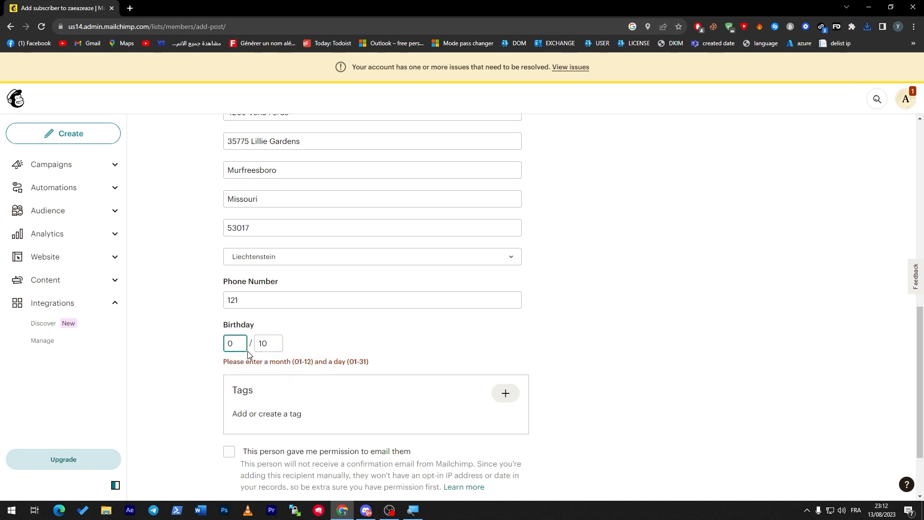
type("7")
left_click(605, 342)
Tick both permission boxes again, resubmit the subscriber and dismiss the save-address popup
scroll(528, 412, "down", 2)
left_click(229, 364)
left_click(229, 422)
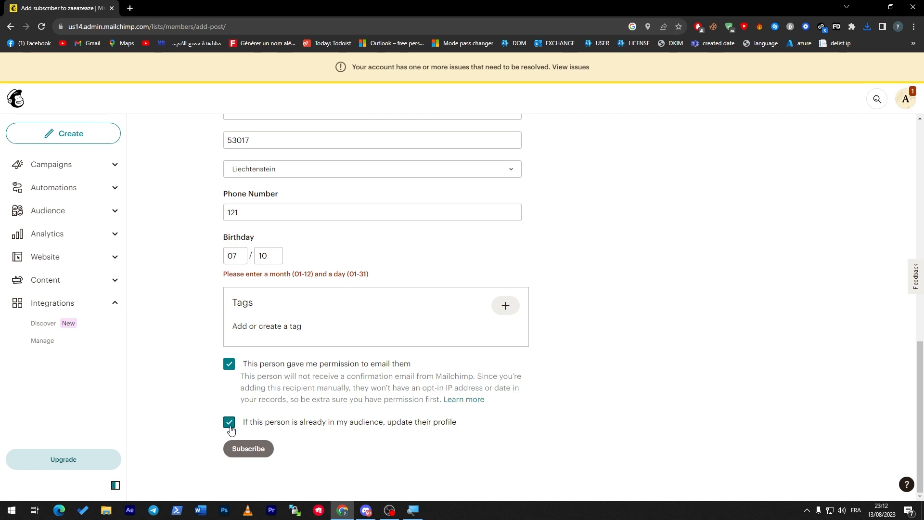
left_click(259, 449)
left_click(679, 43)
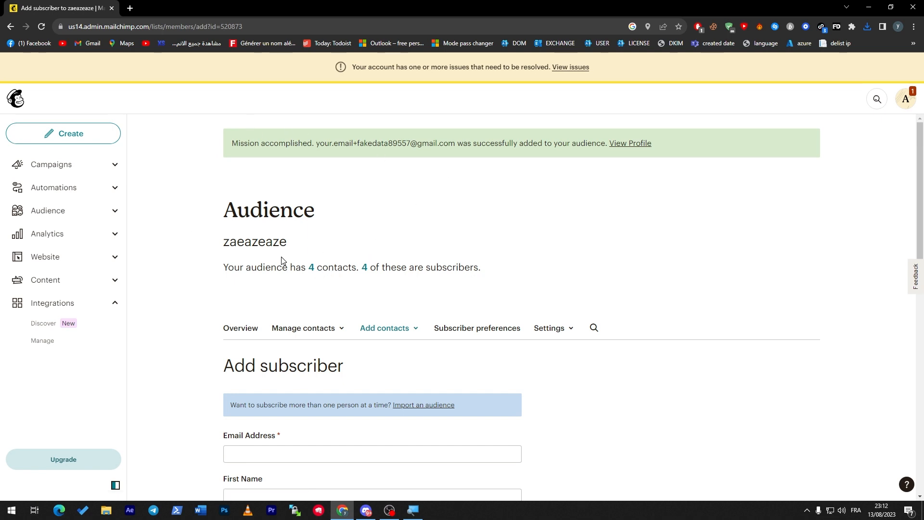
Return from the campaigns list to Home and start the Import contacts quick action
left_click(96, 173)
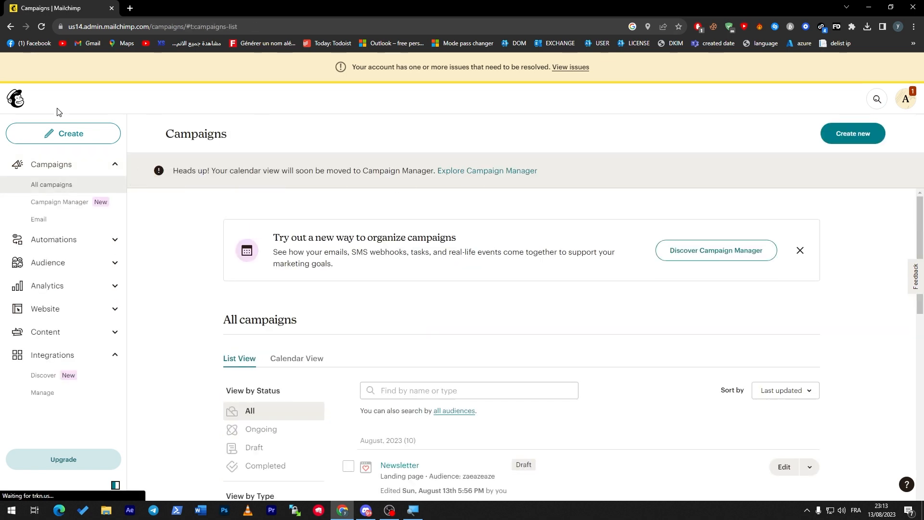
left_click(17, 101)
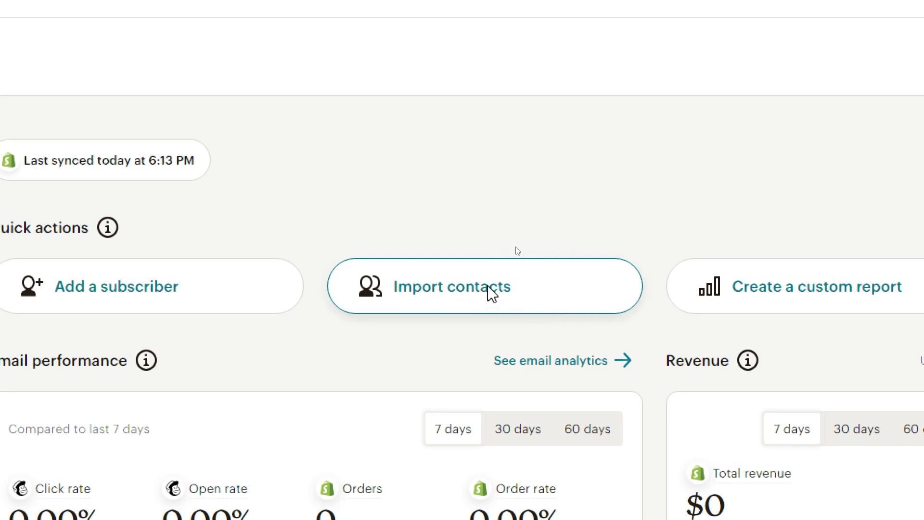
left_click(532, 289)
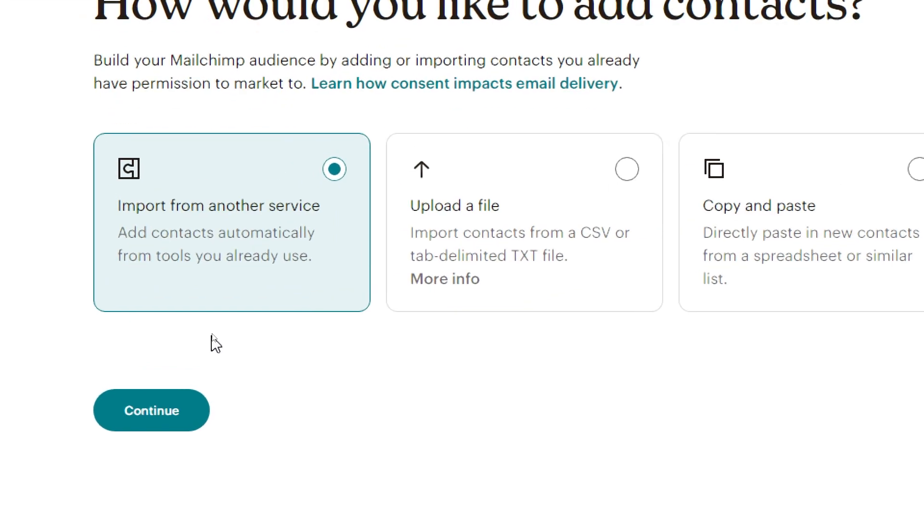
Continue with 'Import from another service' to list integrations like Zapier, Salesforce and Shopify
left_click(162, 377)
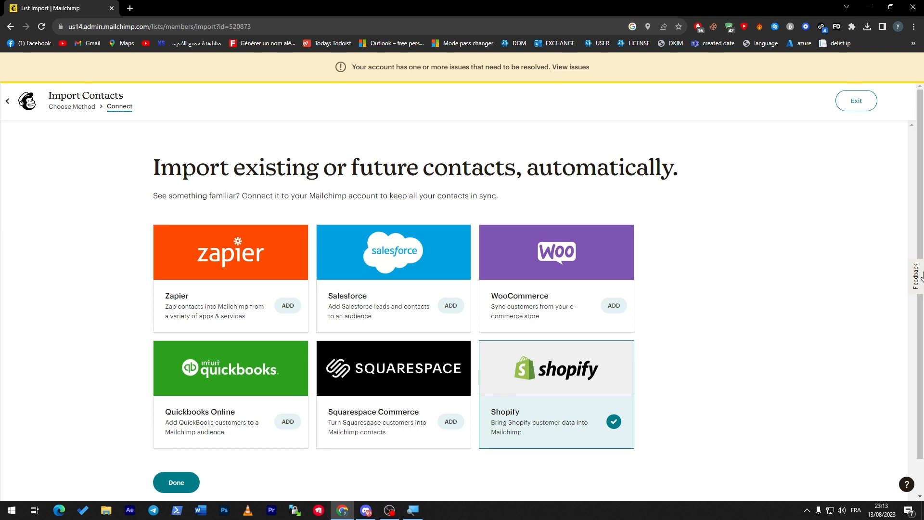
scroll(922, 275, "down", 1)
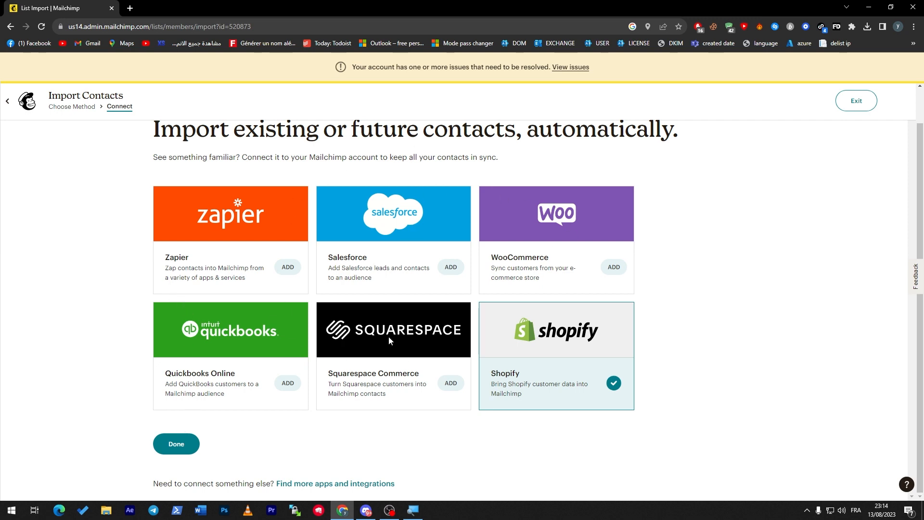
Exit the integrations step, restart Import contacts, and open Windows search
left_click(7, 102)
left_click(521, 82)
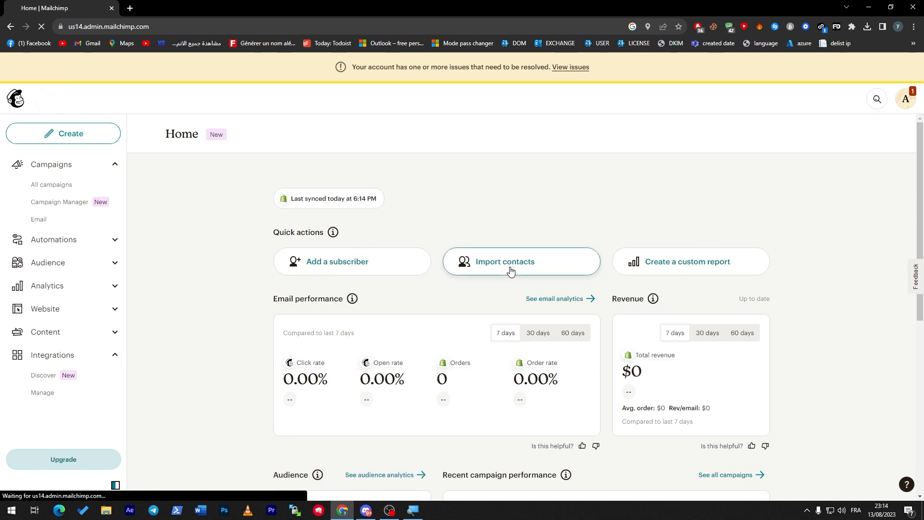
left_click(464, 263)
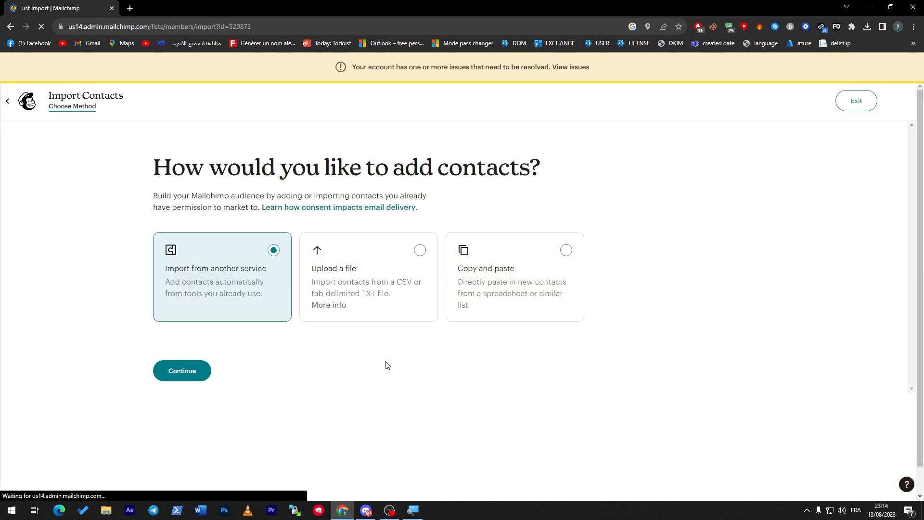
left_click(10, 511)
Launch Notepad via a 'txt' search and enter eight sample Gmail addresses, one per line
type("txt")
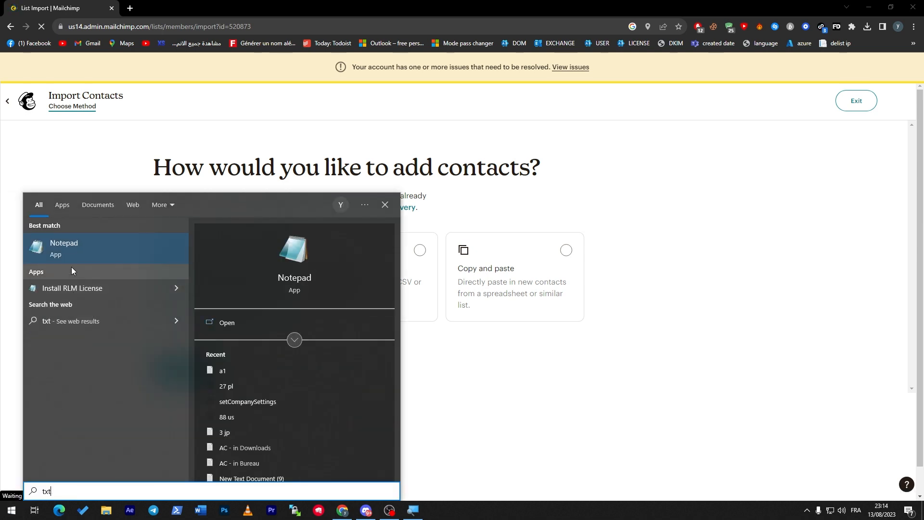
left_click(73, 250)
left_click_drag(453, 168, 622, 107)
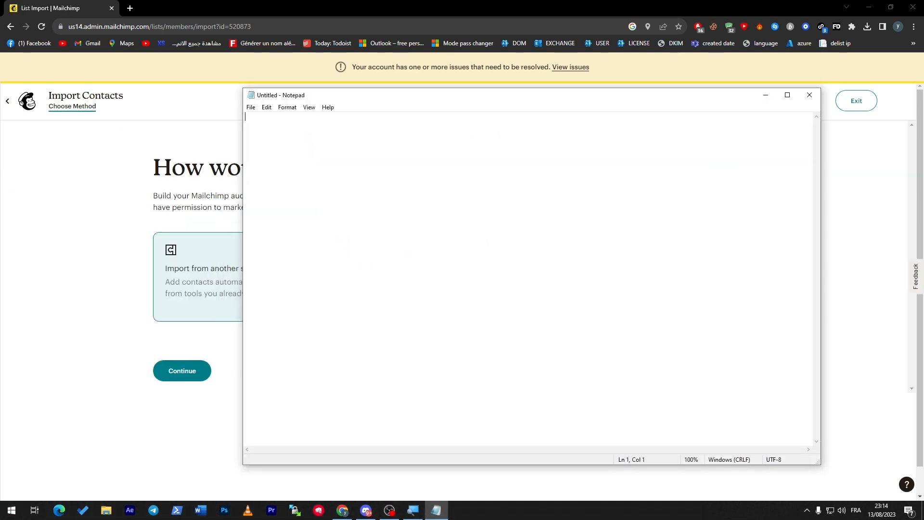
type("user1@gmai")
key("ctrl+a")
key("ctrl+c")
key("Right")
key("ctrl+v")
key("Return")
key("ctrl+v")
key("Return")
key("ctrl+v")
key("Return")
key("ctrl+v")
key("Return")
key("ctrl+v")
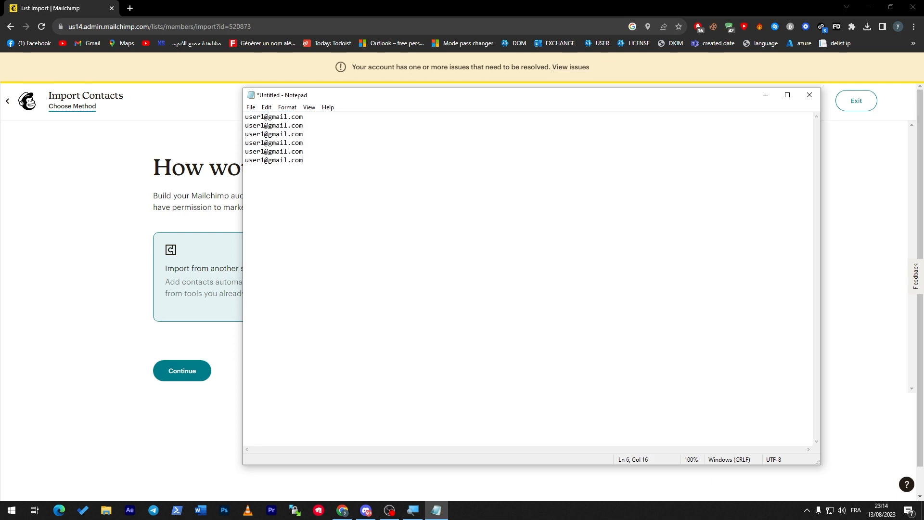
key("Return")
key("ctrl+v")
key("Return")
key("ctrl+v")
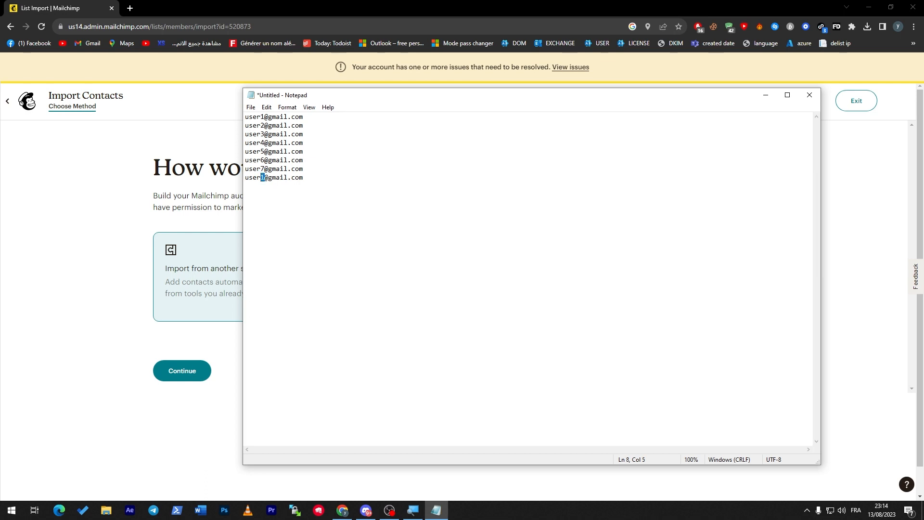
Save the address list to the Desktop as cOntact.txt
left_click_drag(424, 98, 558, 120)
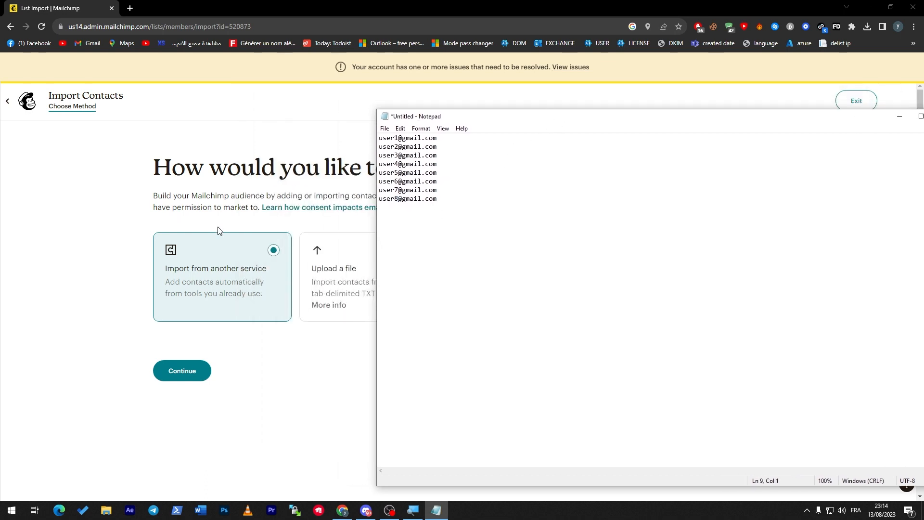
left_click_drag(465, 121, 271, 114)
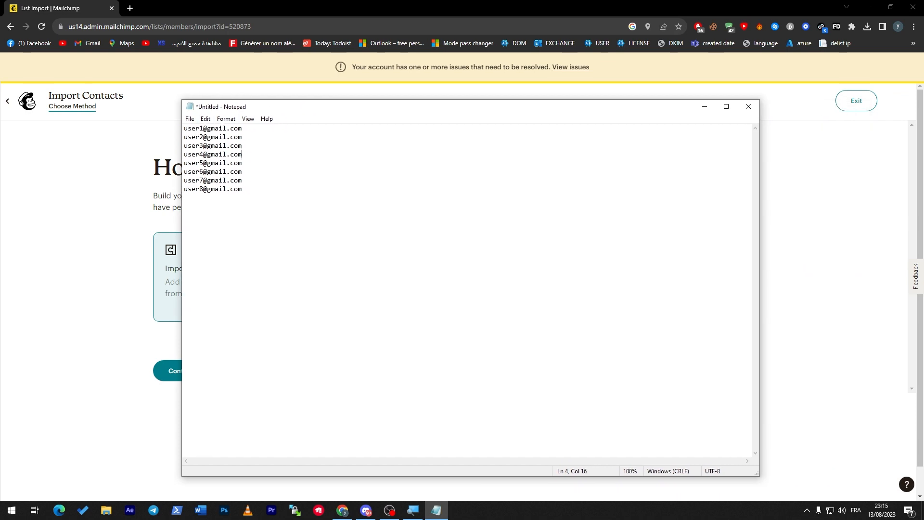
key("ctrl+s")
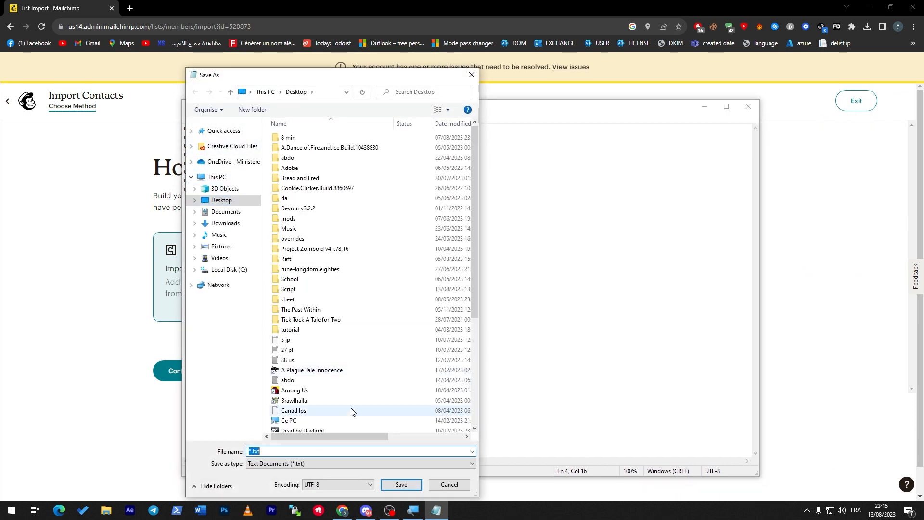
key("Left")
key("Right")
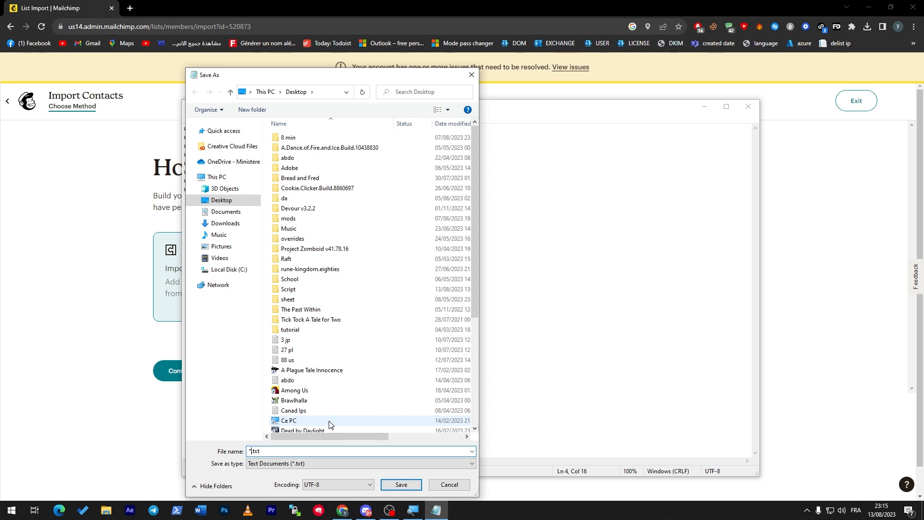
type("cOntact")
key("Return")
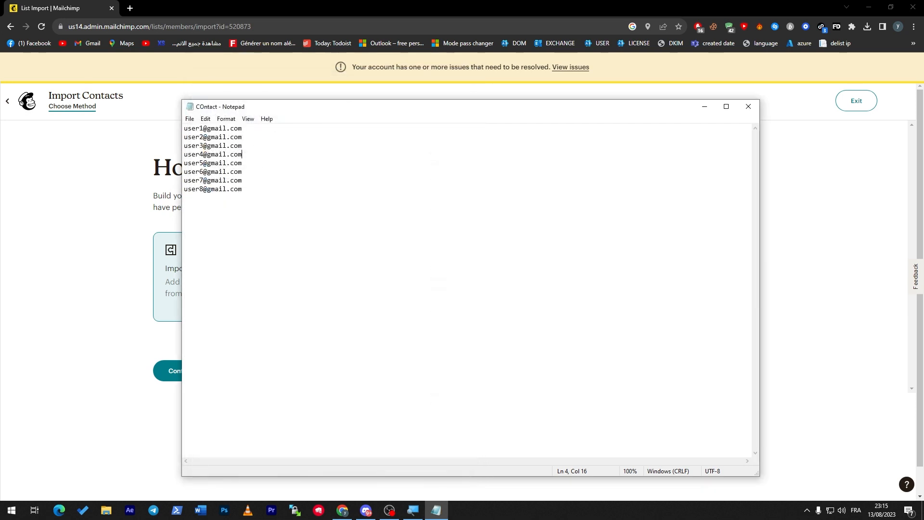
Close Notepad, choose Upload a file, and pick COntact.txt from recent files
left_click(749, 106)
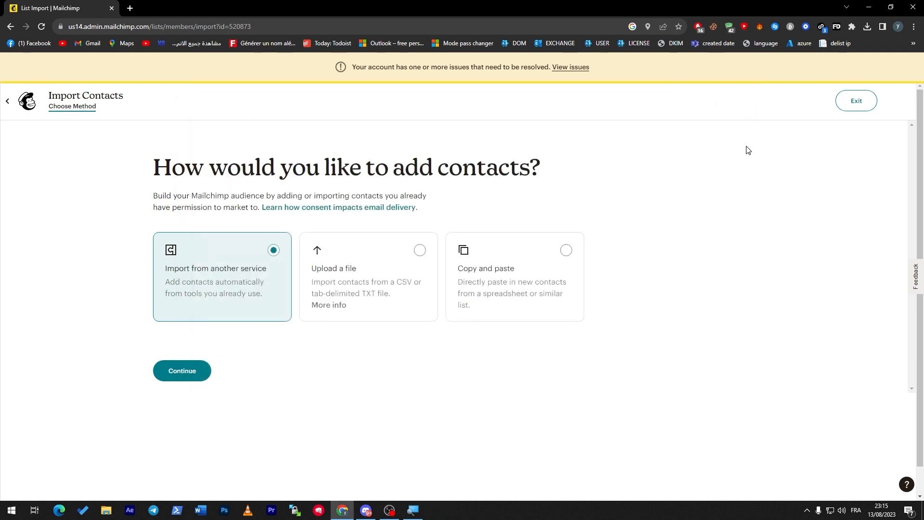
left_click(419, 249)
left_click(182, 370)
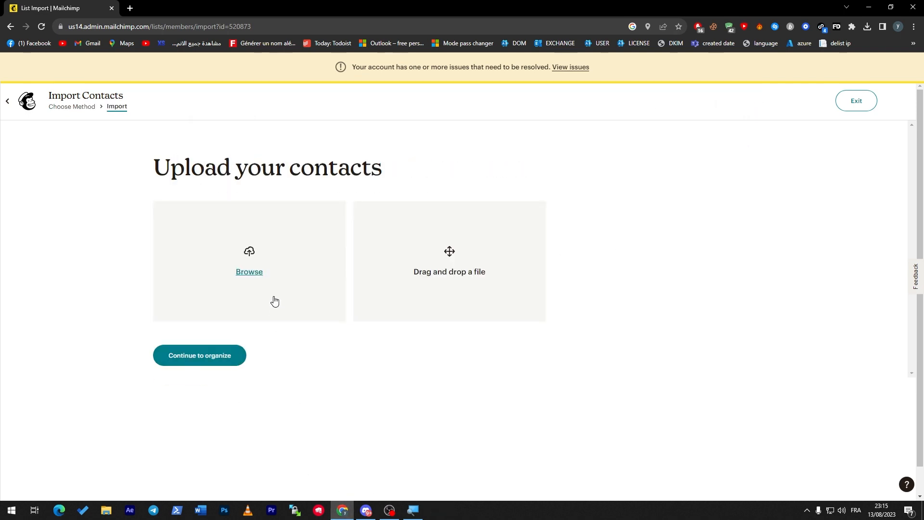
left_click(255, 281)
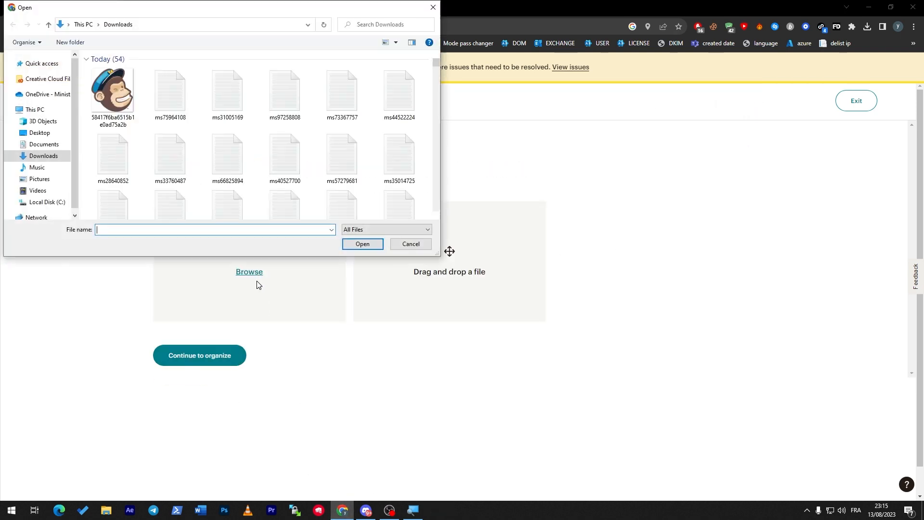
left_click(43, 63)
double_click(128, 191)
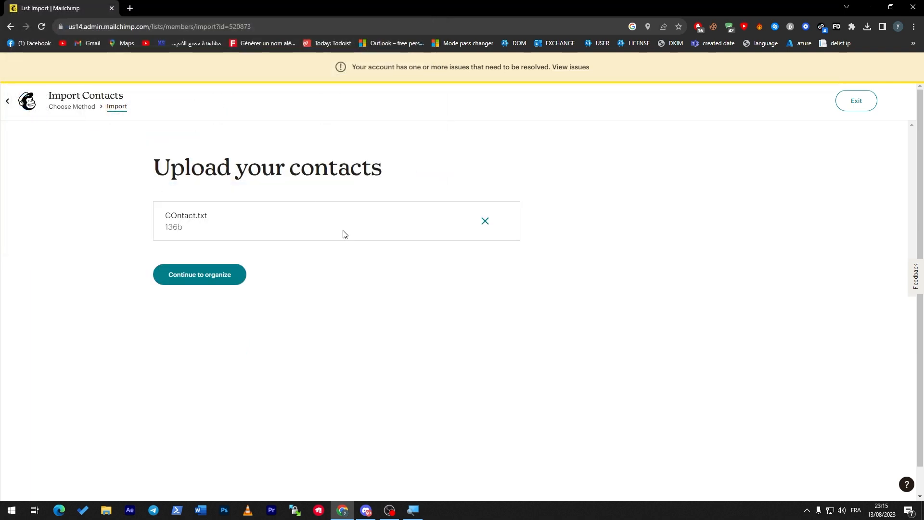
Import the eight contacts, updating existing ones, skipping tags and matching the Email Address column
left_click(214, 275)
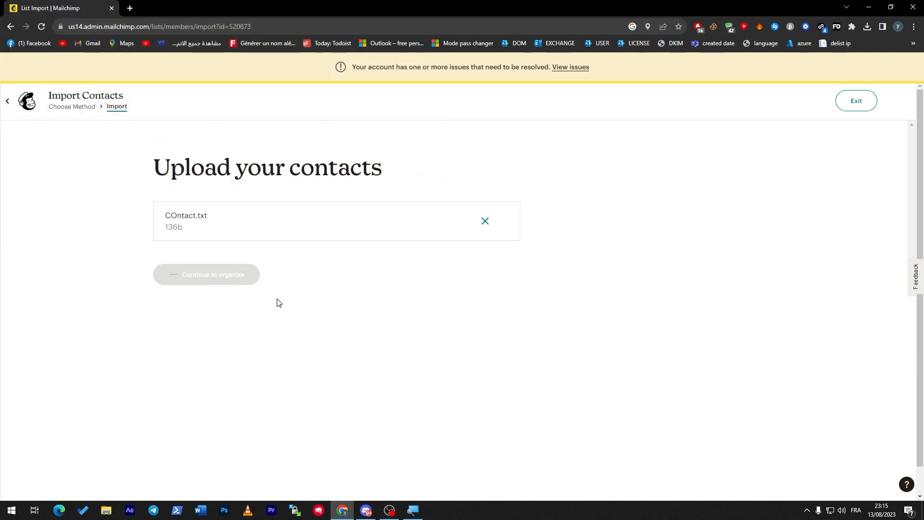
left_click(158, 282)
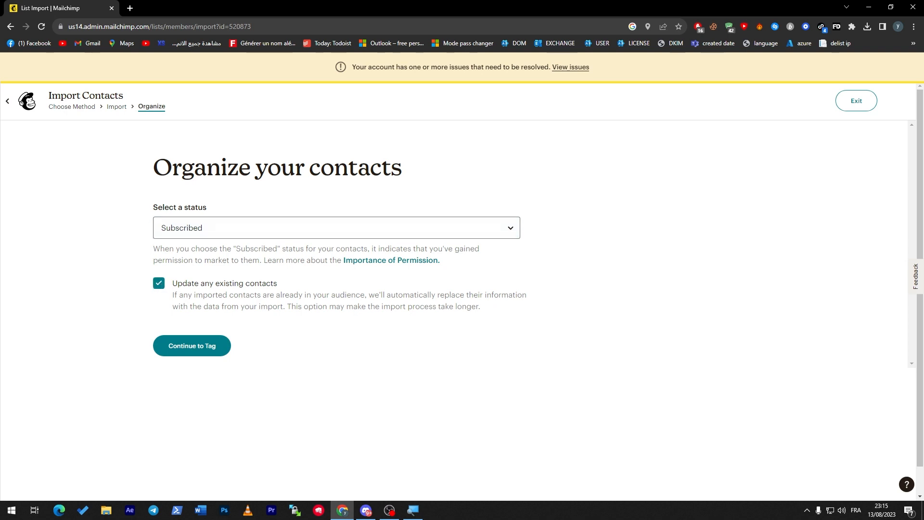
left_click(203, 346)
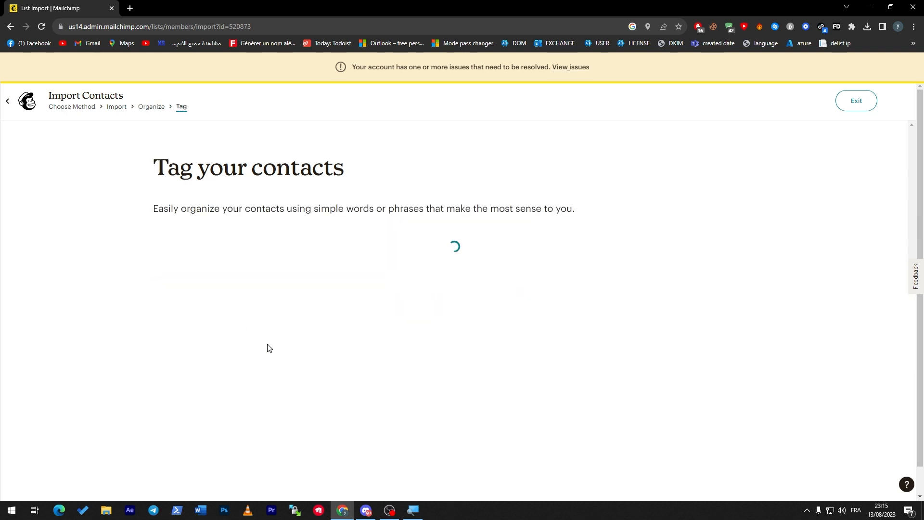
left_click(207, 327)
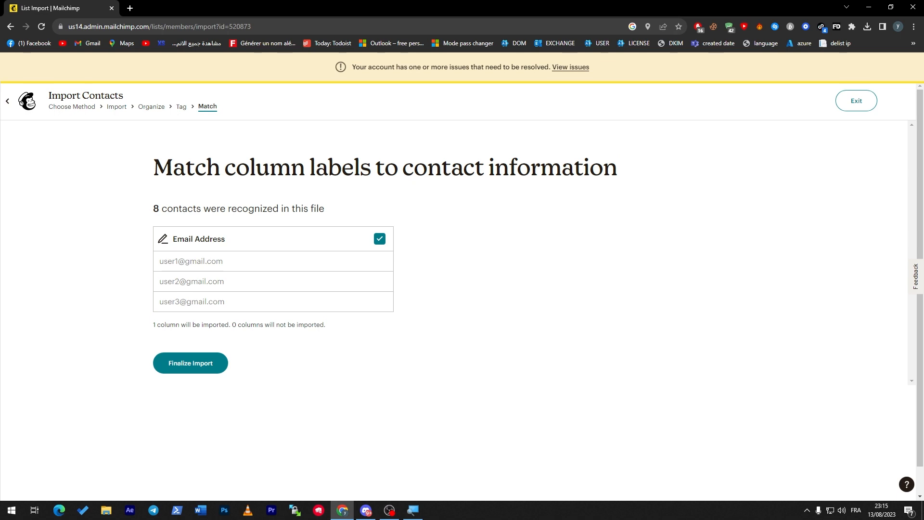
left_click(196, 361)
left_click(208, 368)
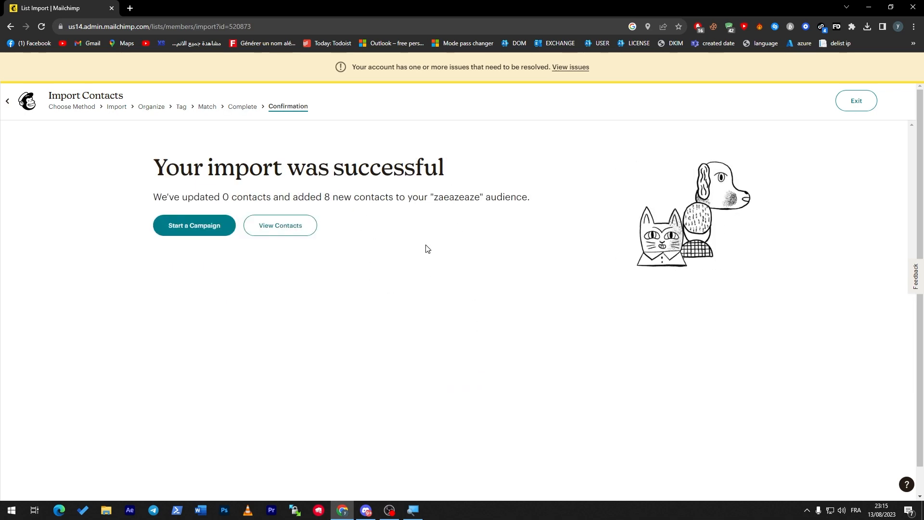
View the zeaezeaze contact list showing 12 subscribed contacts, then return to Home
left_click(294, 231)
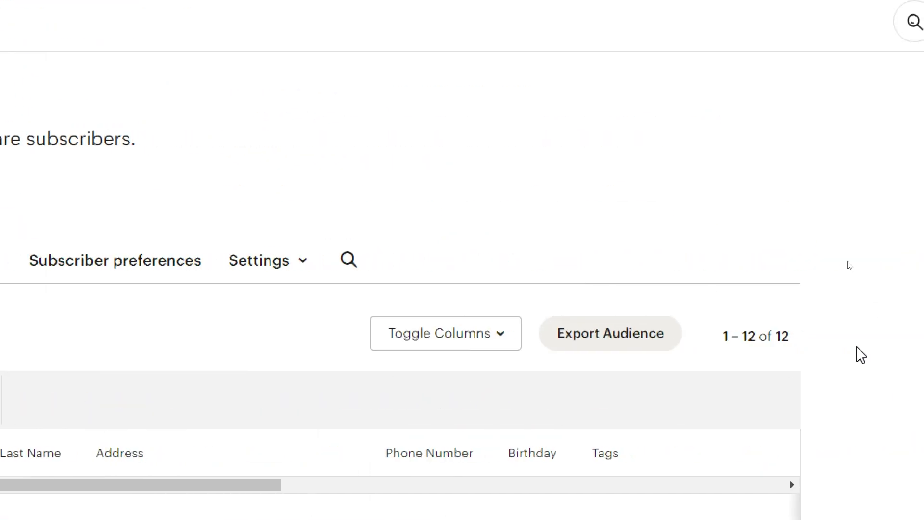
triple_click(734, 336)
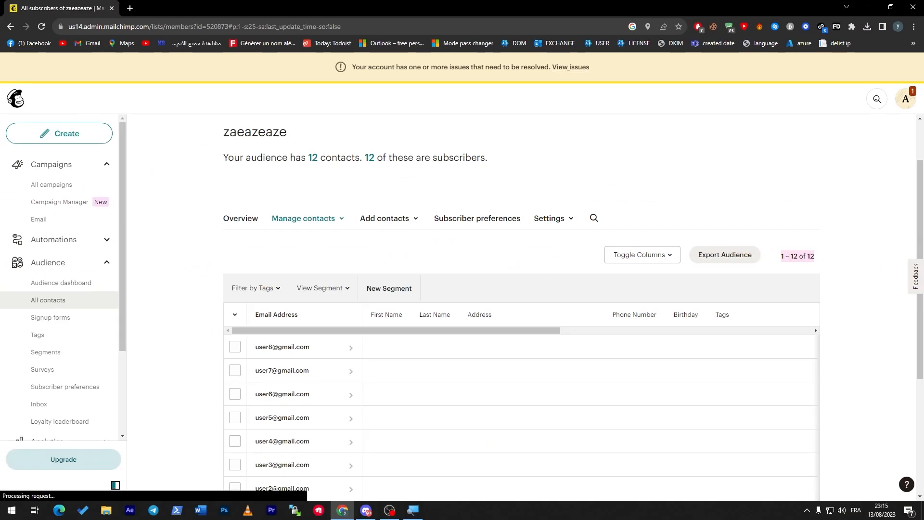
scroll(835, 241, "down", 3)
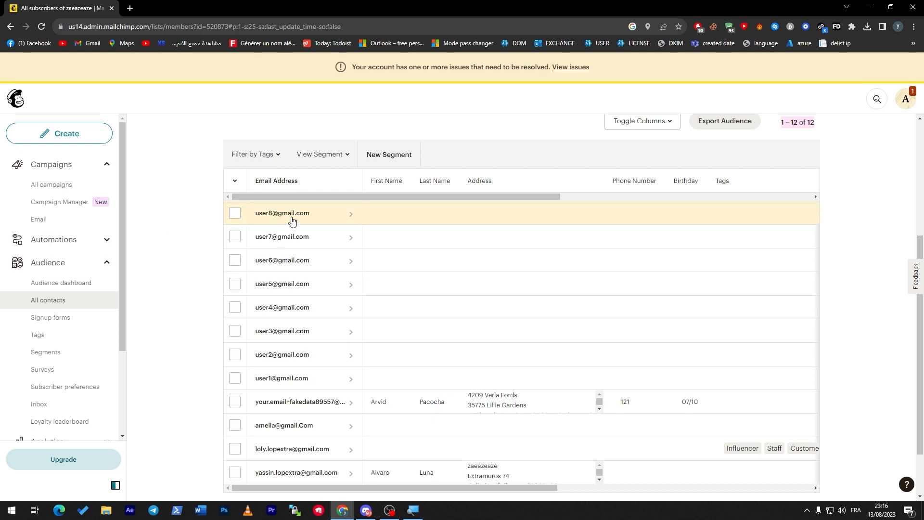
left_click(8, 105)
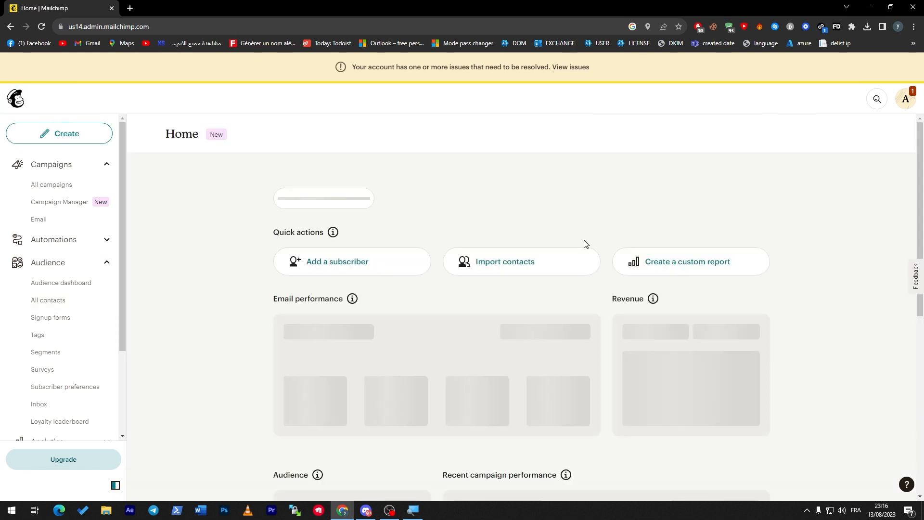
Start a Copy and paste contact import and place the cursor in the paste field
left_click(532, 262)
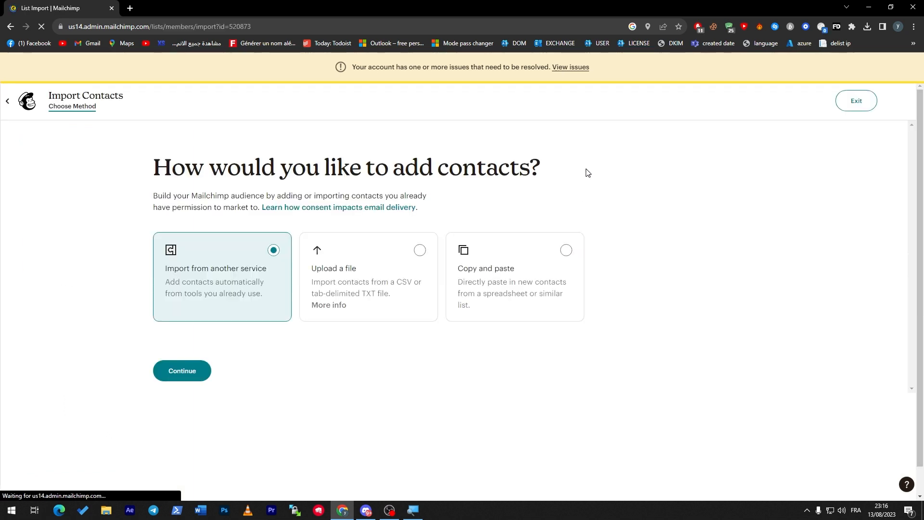
left_click(543, 252)
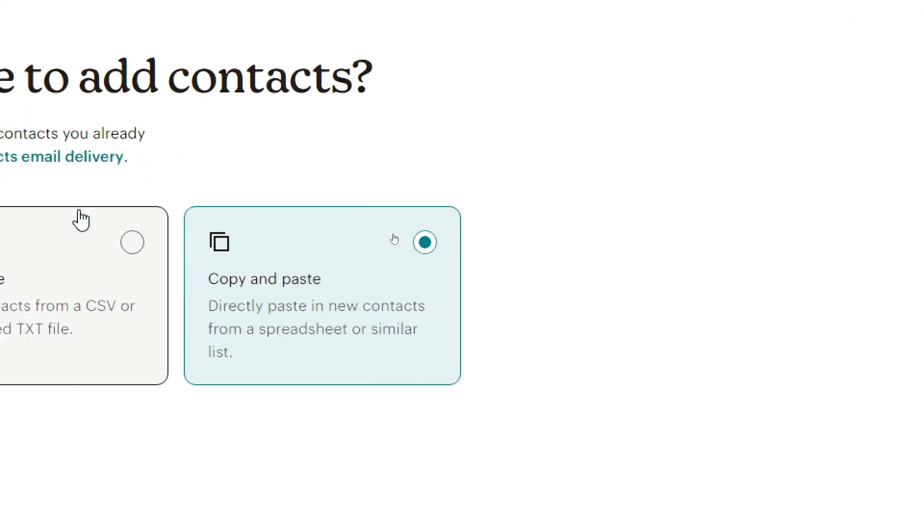
left_click(92, 324)
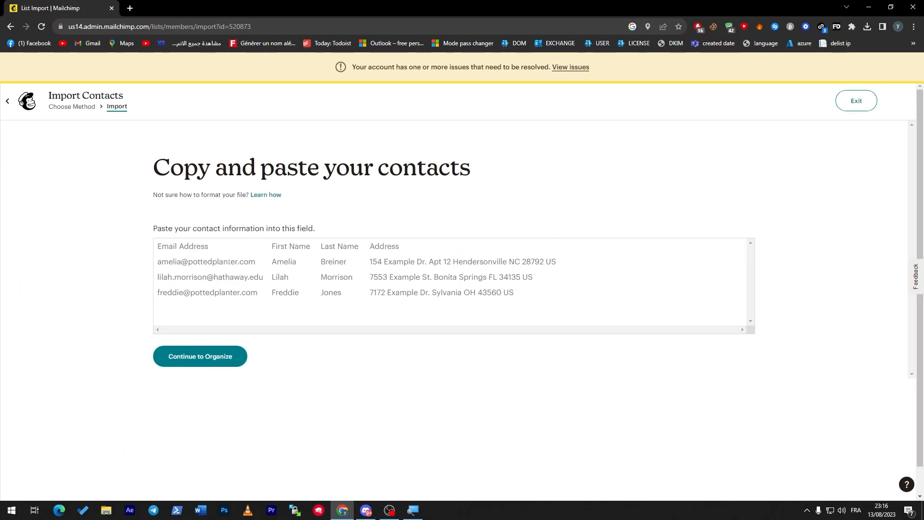
left_click(229, 262)
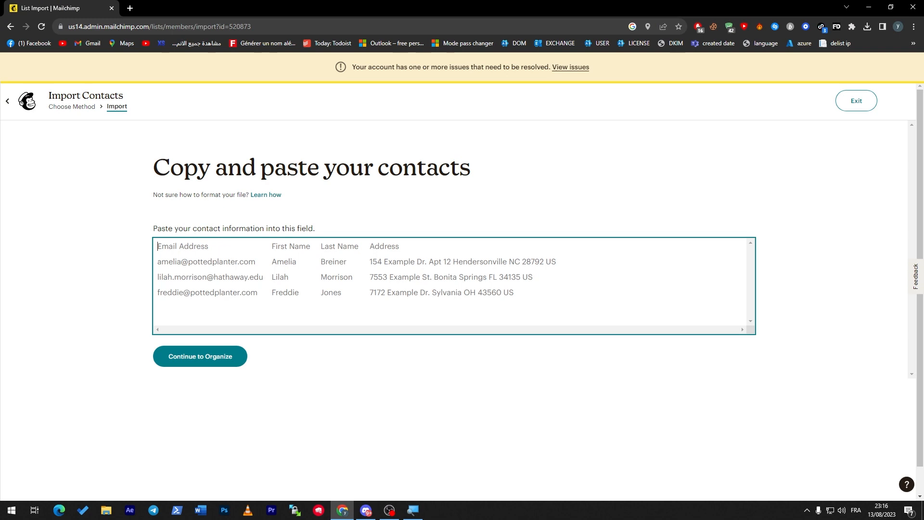
Find and open the COntact text file in Notepad through Windows search
key("super")
type("c")
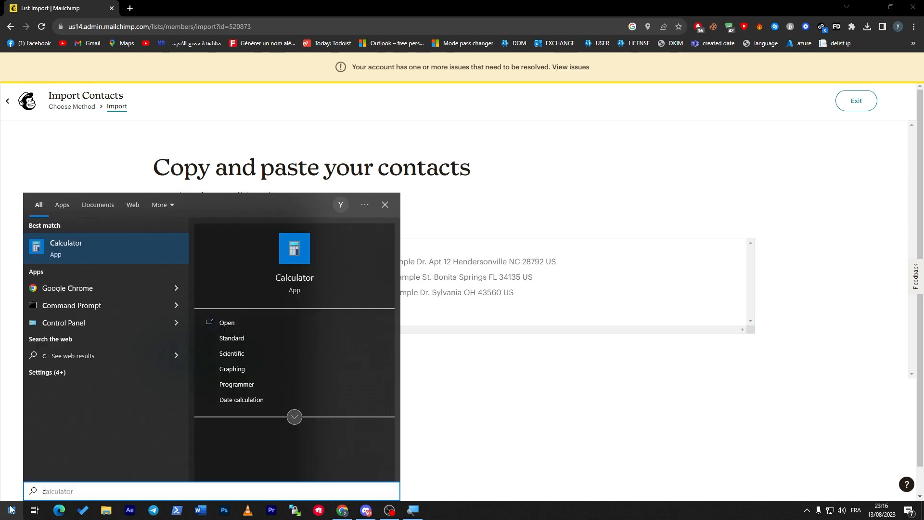
type("on")
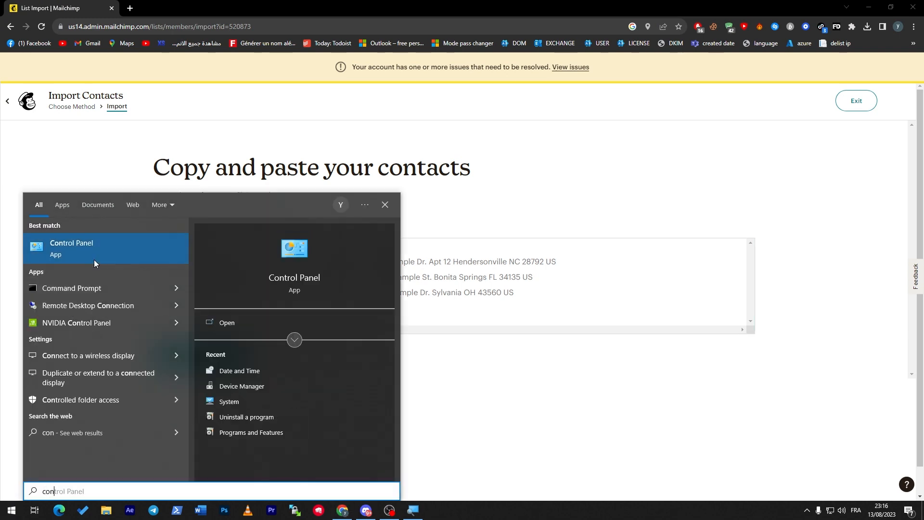
type("tact")
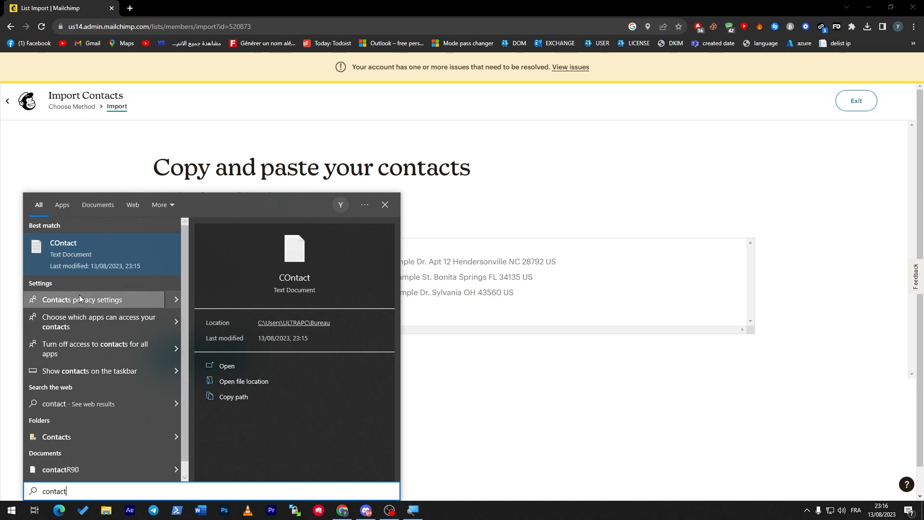
left_click(82, 259)
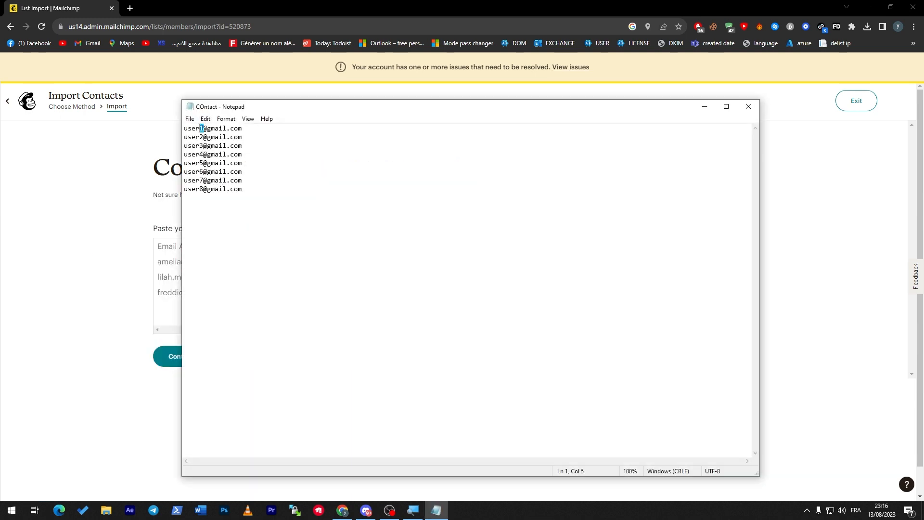
type("00")
Add a 0 before each @ so the addresses become user10 through user80 at gmail.com
left_click(203, 145)
type("0")
left_click(203, 154)
type("0")
left_click(204, 162)
type("0")
left_click(205, 171)
type("0")
left_click(206, 180)
type("0")
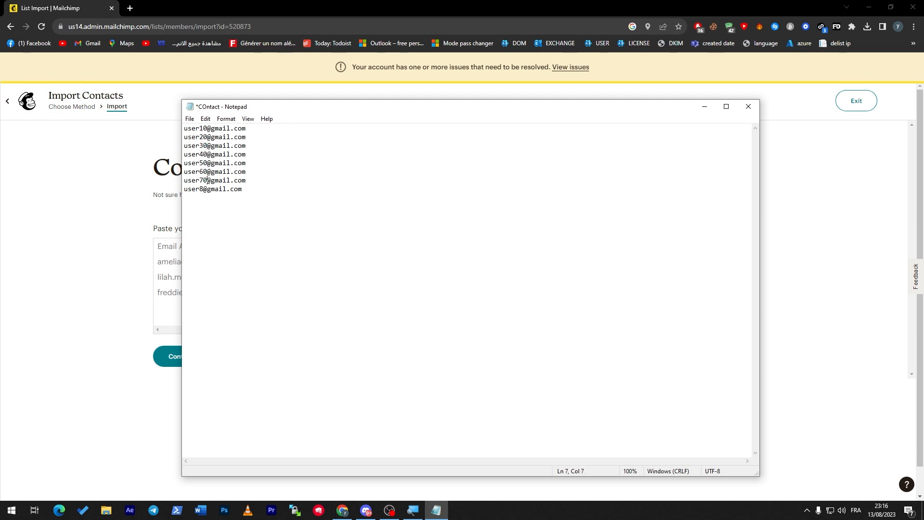
type("0")
Select the eight addresses, minimize Notepad and paste them into Mailchimp's contact field
left_click_drag(247, 190, 184, 126)
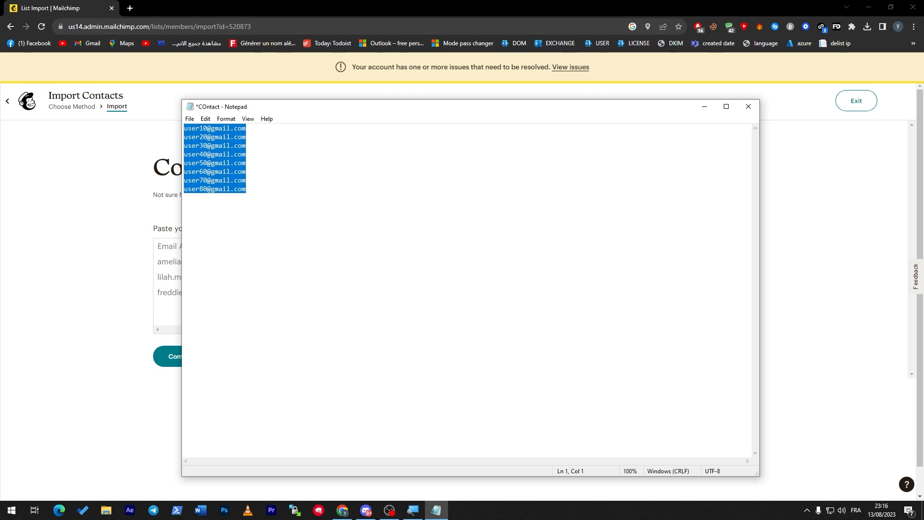
left_click(713, 110)
key("ctrl+v")
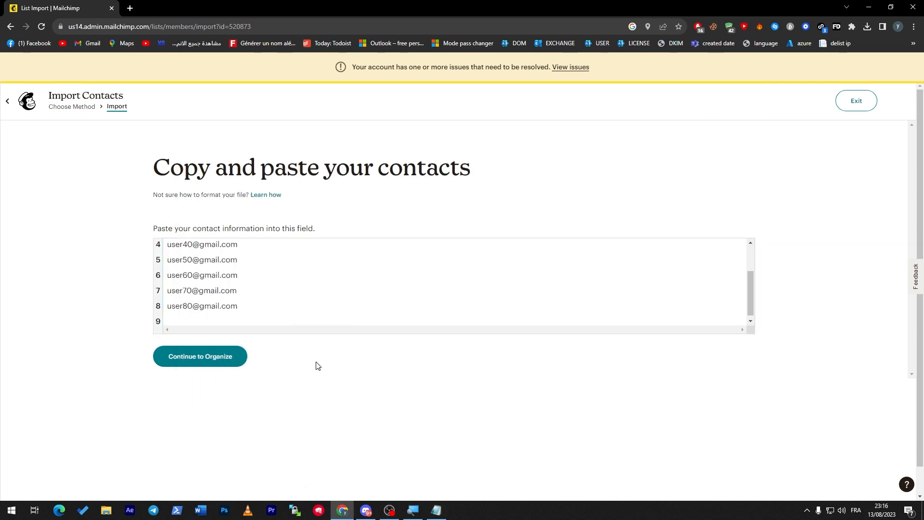
Import the eight pasted addresses as subscribed, untagged contacts and view the imported list
left_click(184, 358)
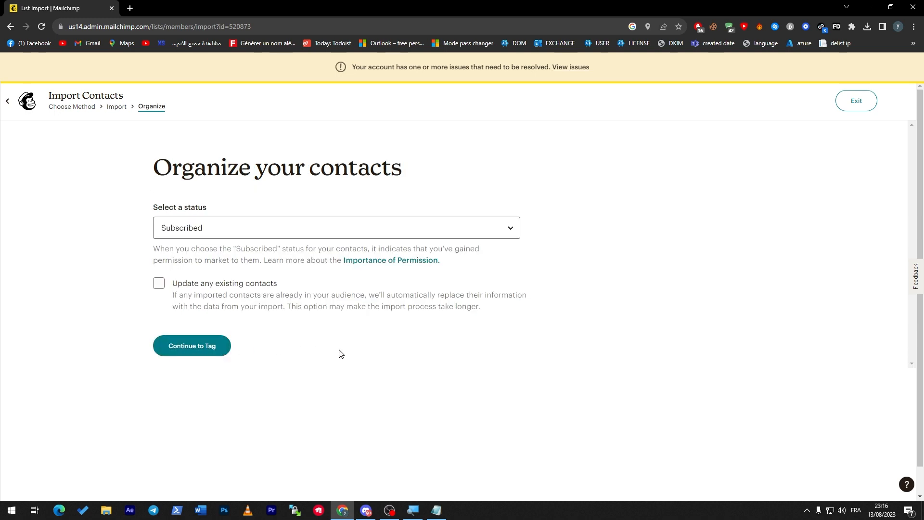
left_click(195, 345)
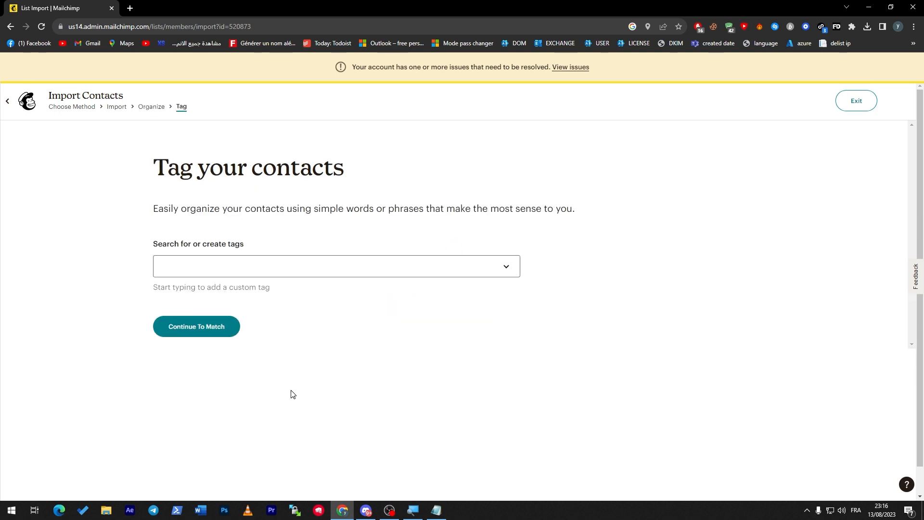
left_click(218, 330)
left_click(198, 362)
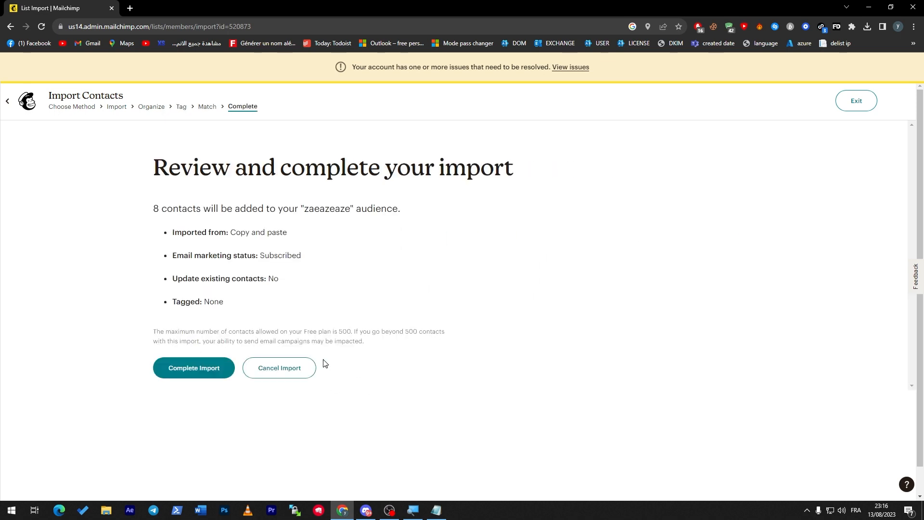
left_click(205, 371)
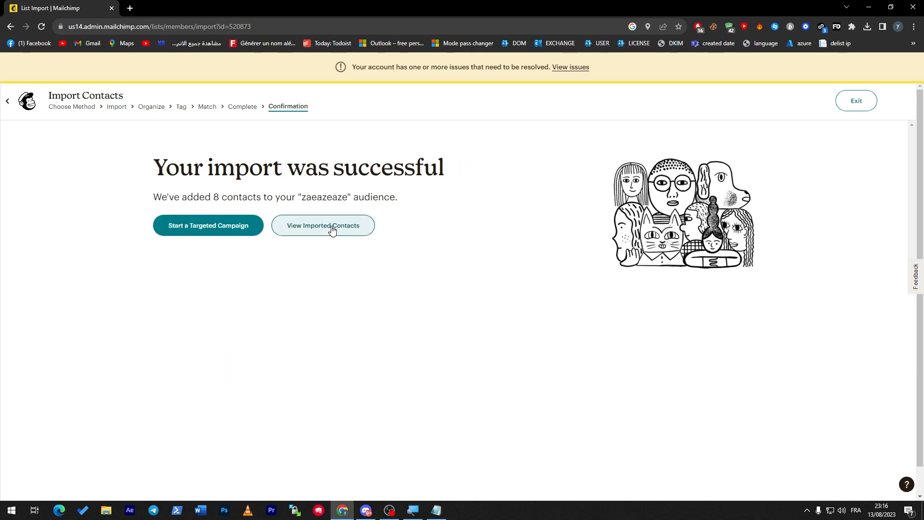
left_click(332, 230)
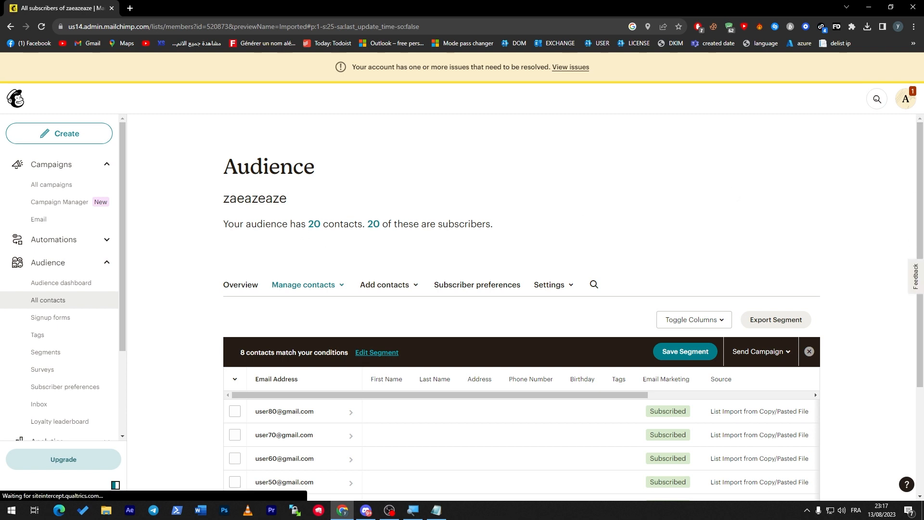
Switch to the full list of 20 contacts and scroll through it
left_click(315, 224)
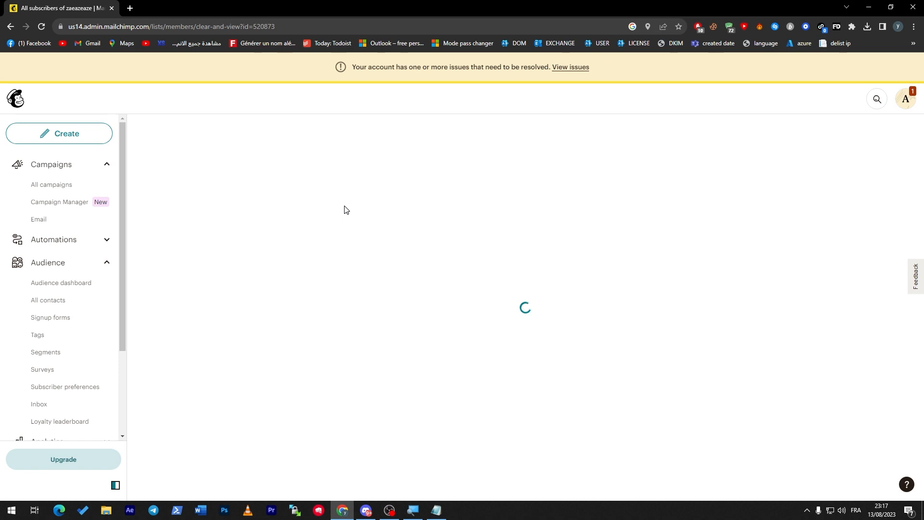
left_click_drag(921, 257, 922, 261)
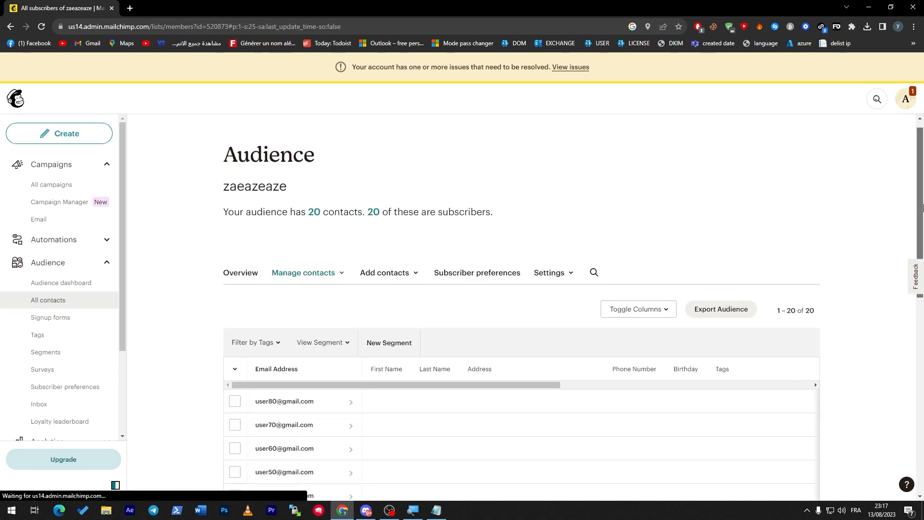
scroll(875, 216, "down", 2)
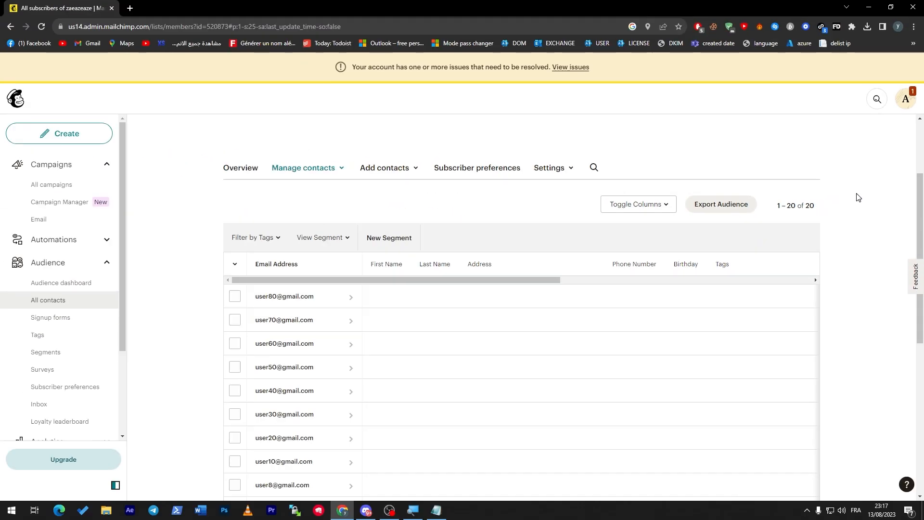
left_click_drag(920, 217, 404, 278)
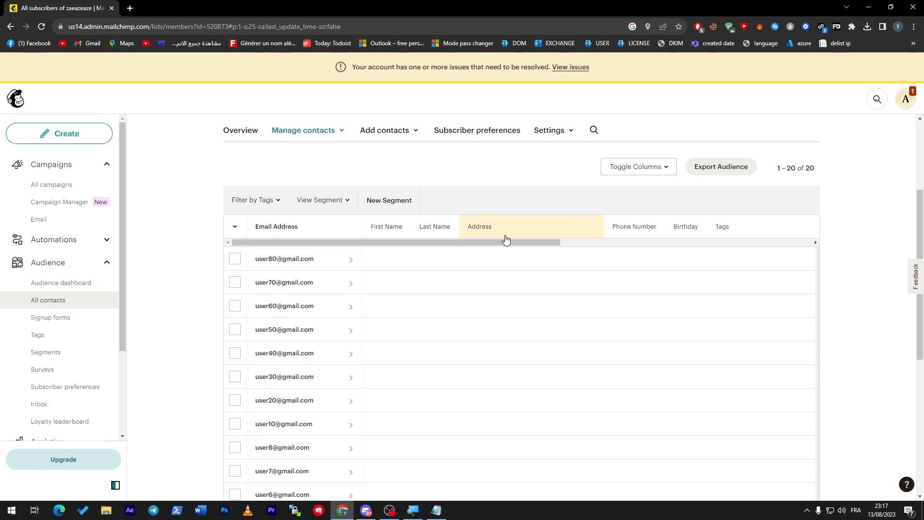
Open and close the Add contacts and audience Settings dropdowns on the contacts page
right_click(769, 216)
key("Escape")
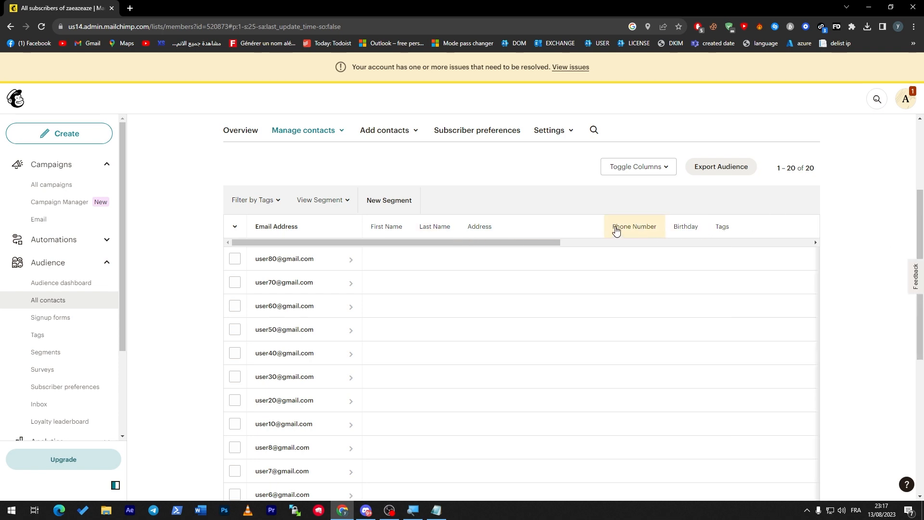
left_click(385, 130)
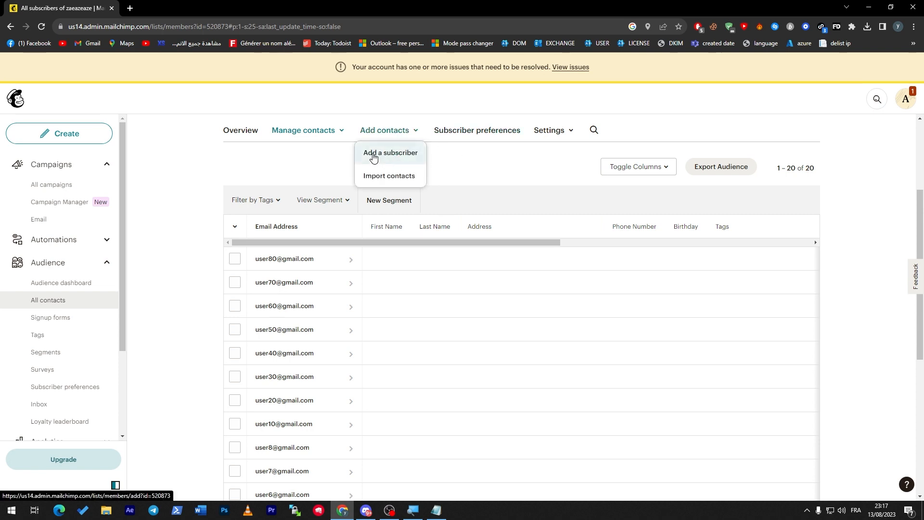
left_click(489, 154)
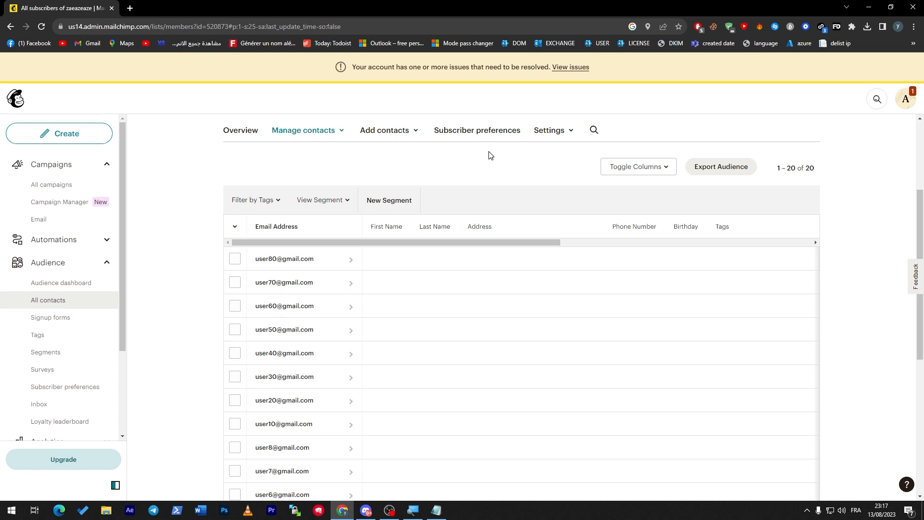
left_click(553, 131)
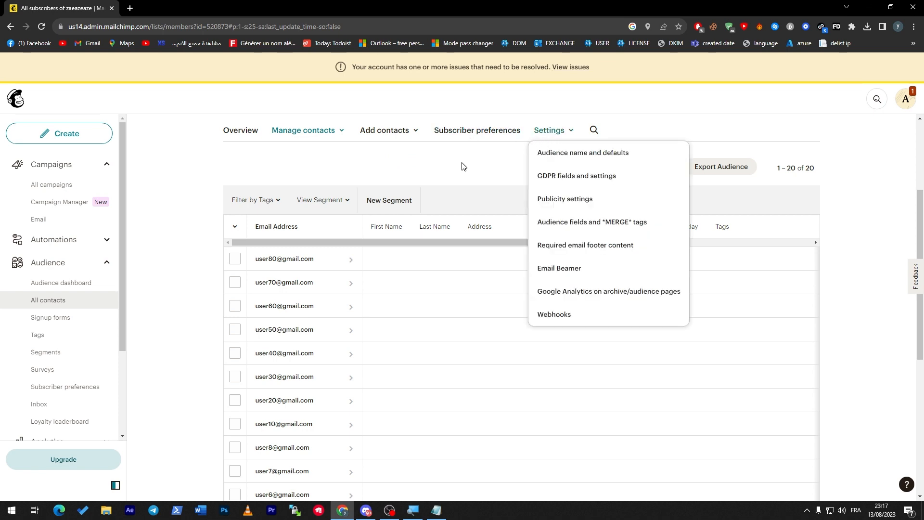
left_click(447, 153)
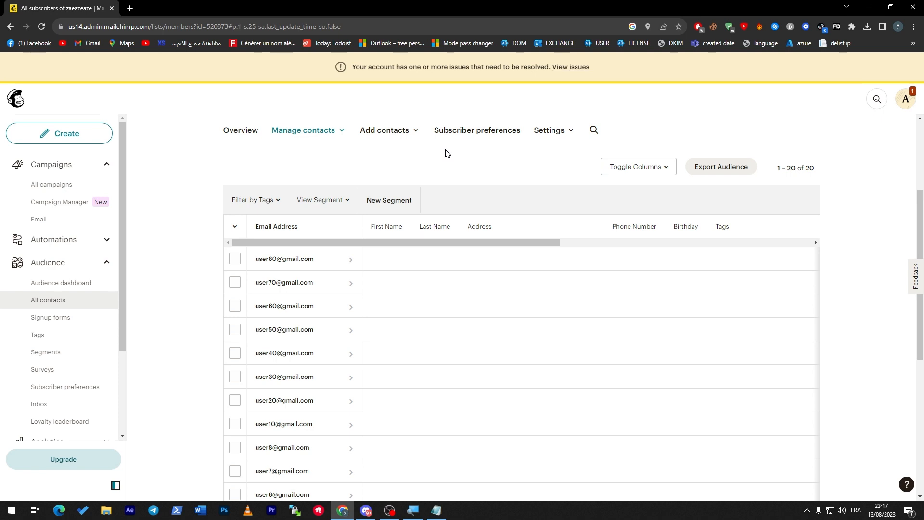